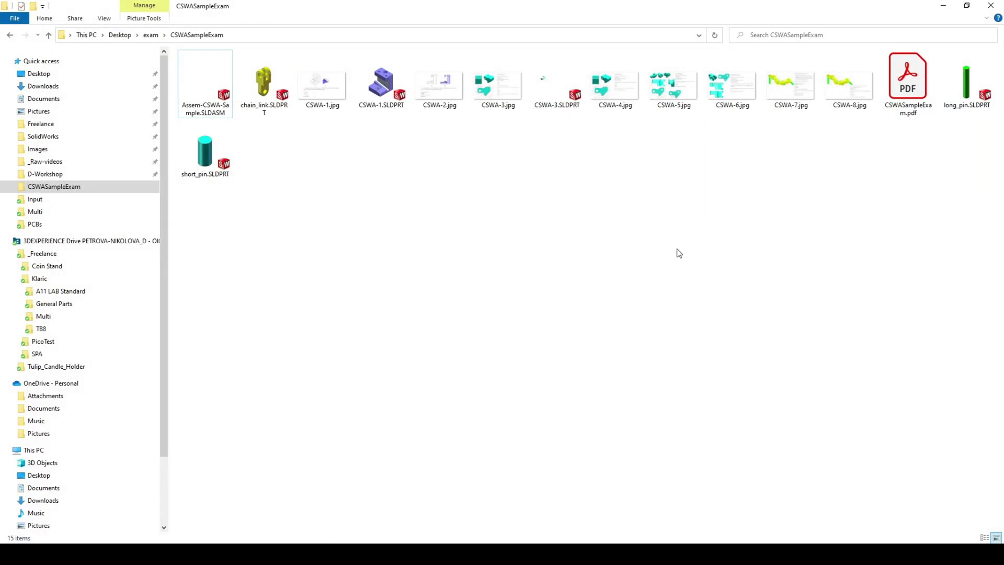
- Open the long_pin, short_pin and chain_link parts from the CSWASampleExam folder, declining feature recognition for each
double_click(958, 105)
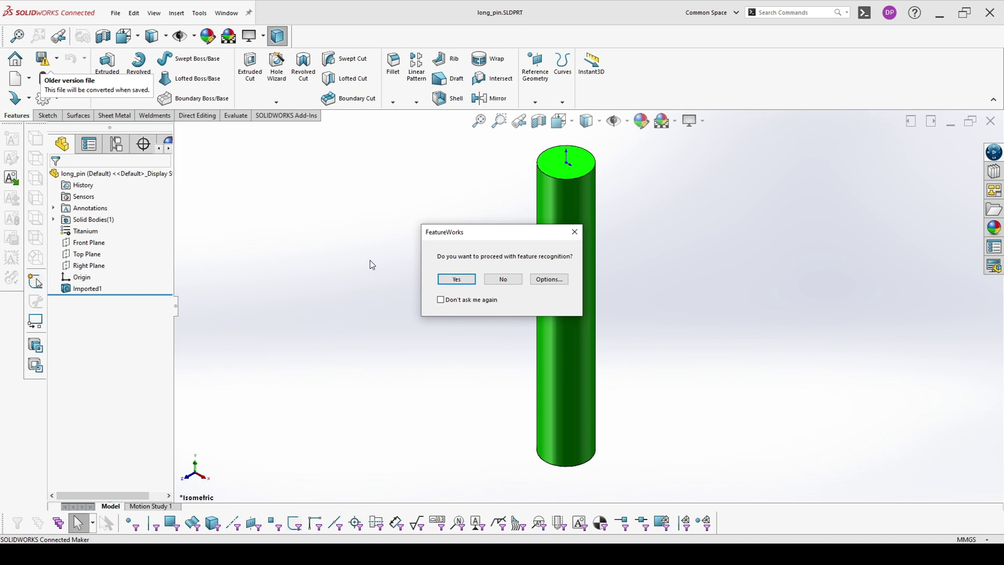
click(503, 279)
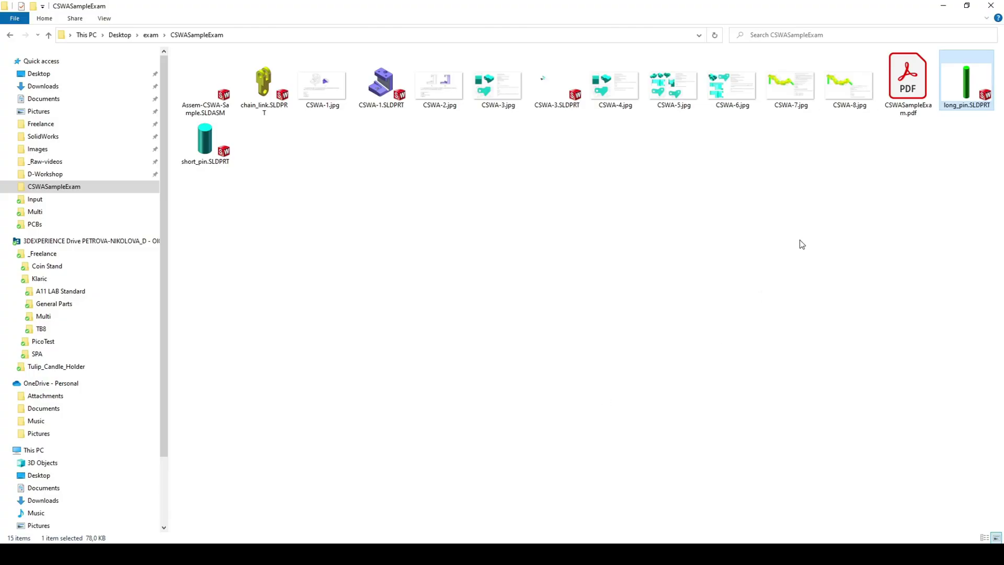
double_click(205, 140)
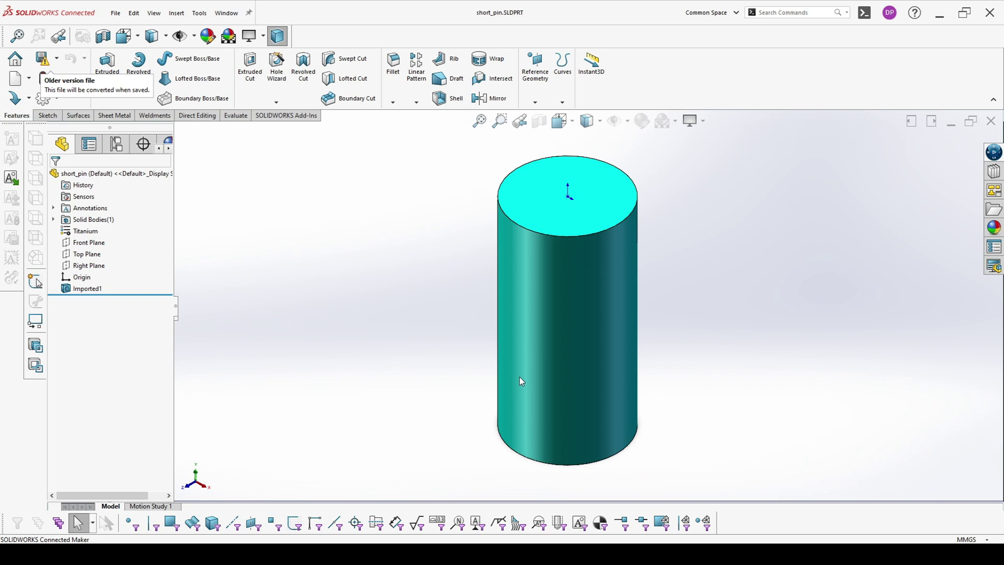
click(503, 277)
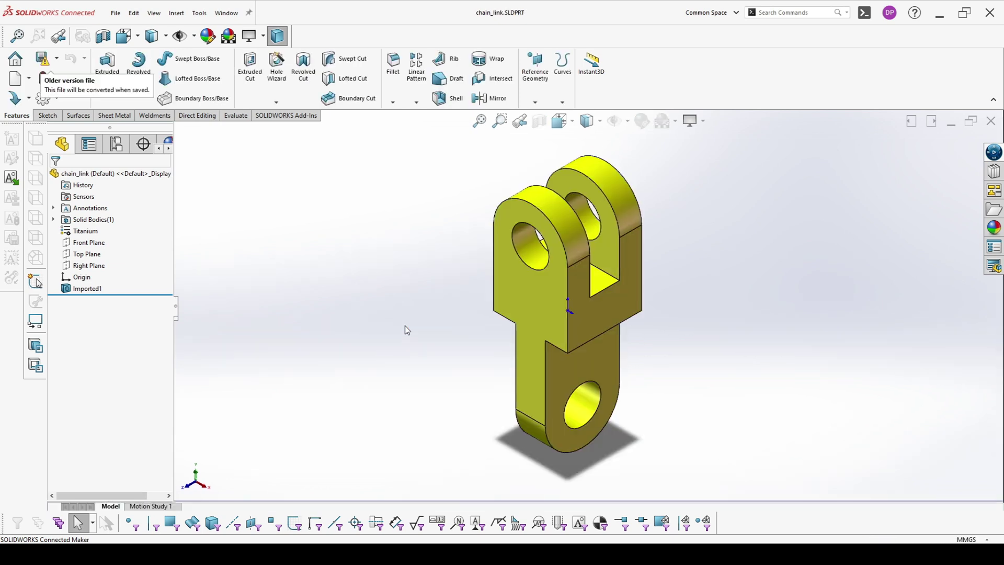
click(505, 279)
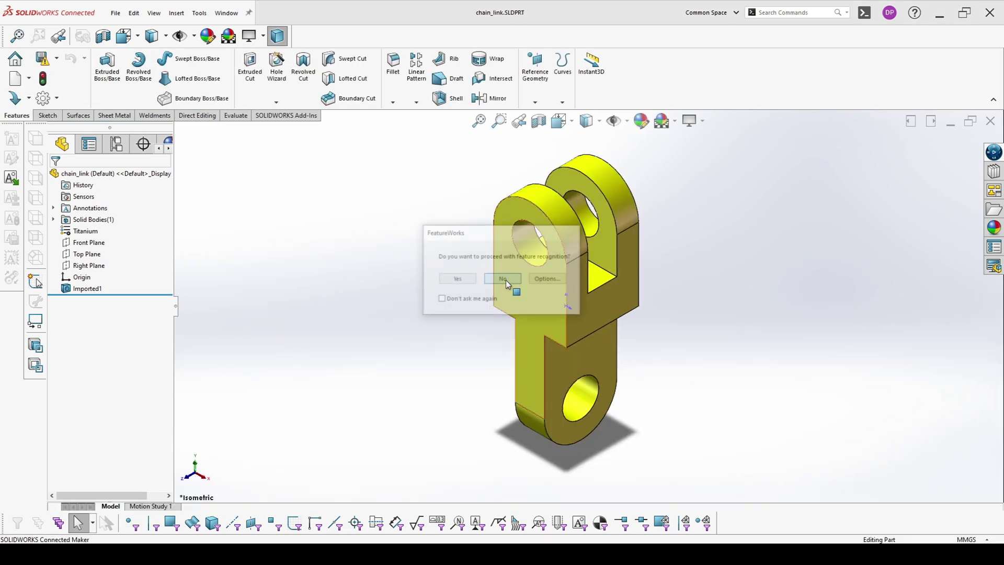
- Switch to the Assem-CSWA-Sample assembly and insert two long_pin components side by side
click(225, 13)
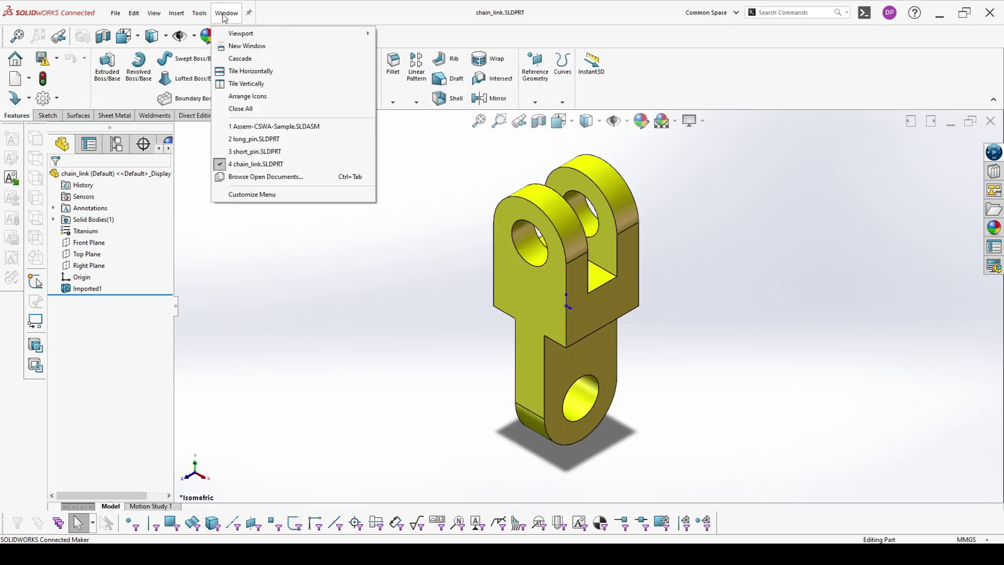
click(246, 126)
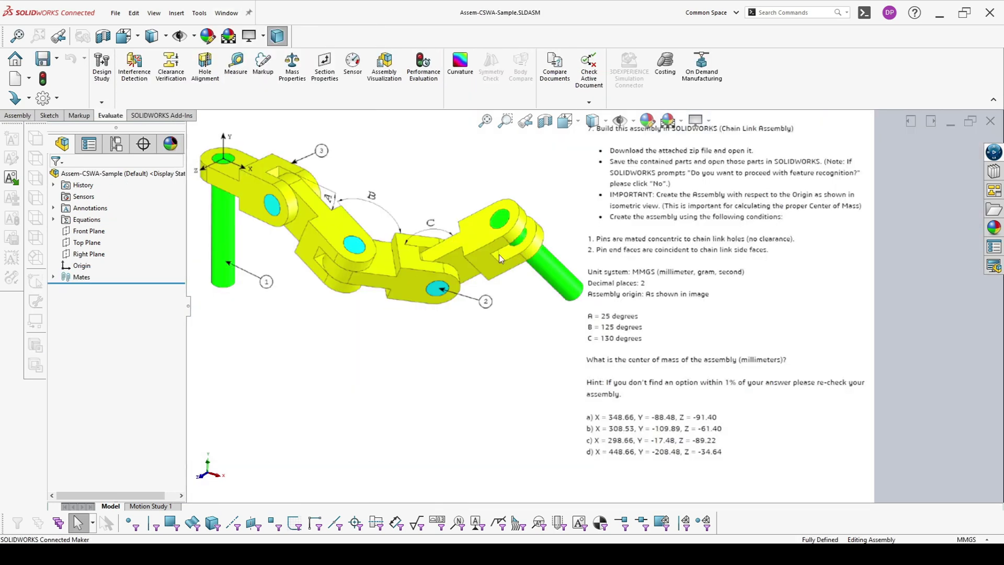
click(17, 115)
click(146, 67)
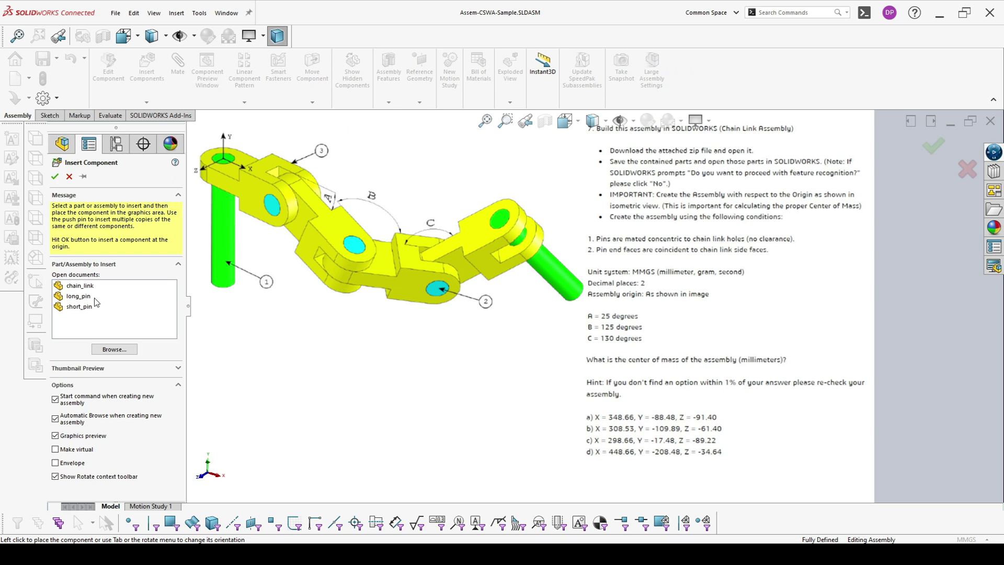
click(81, 296)
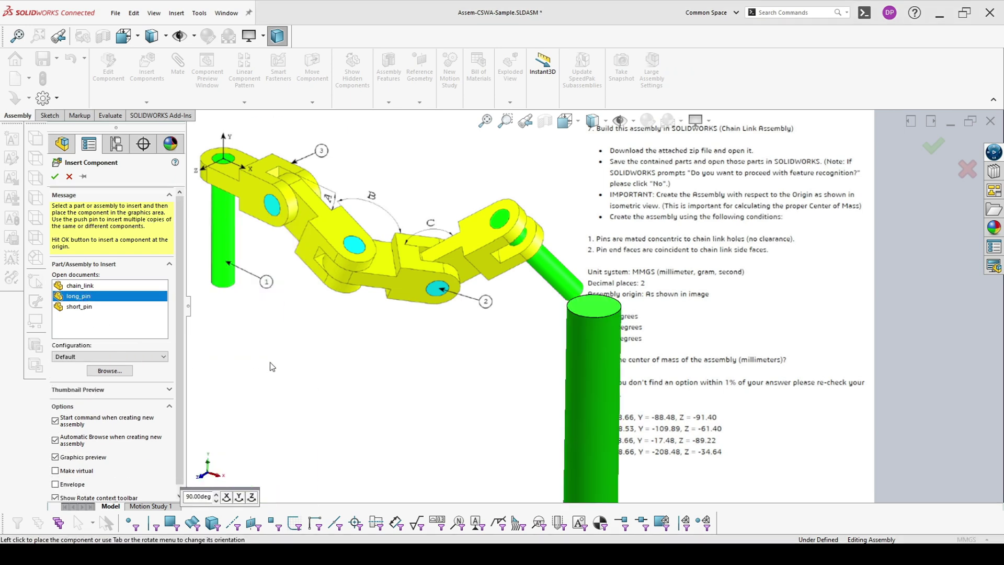
click(404, 343)
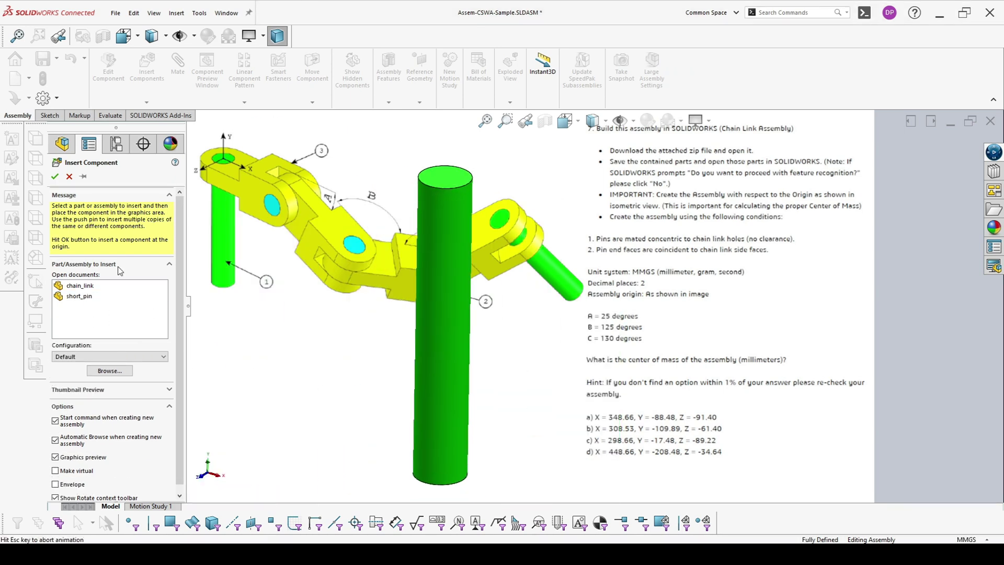
click(147, 67)
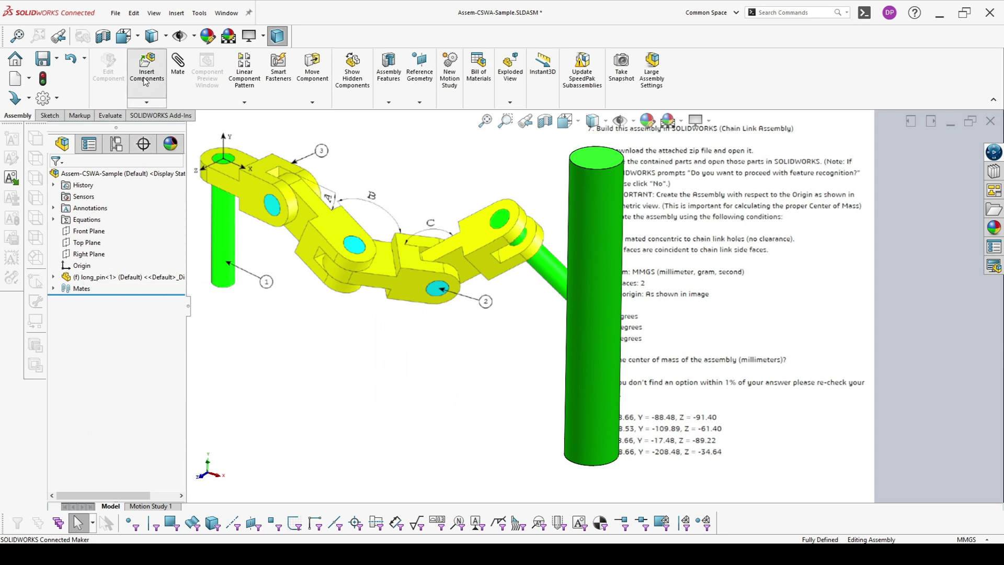
click(79, 296)
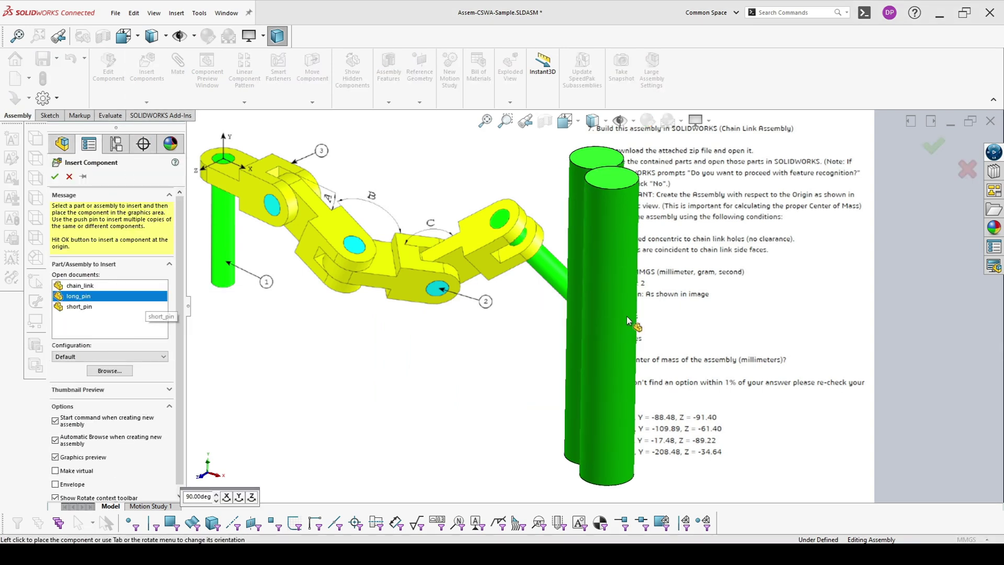
click(633, 306)
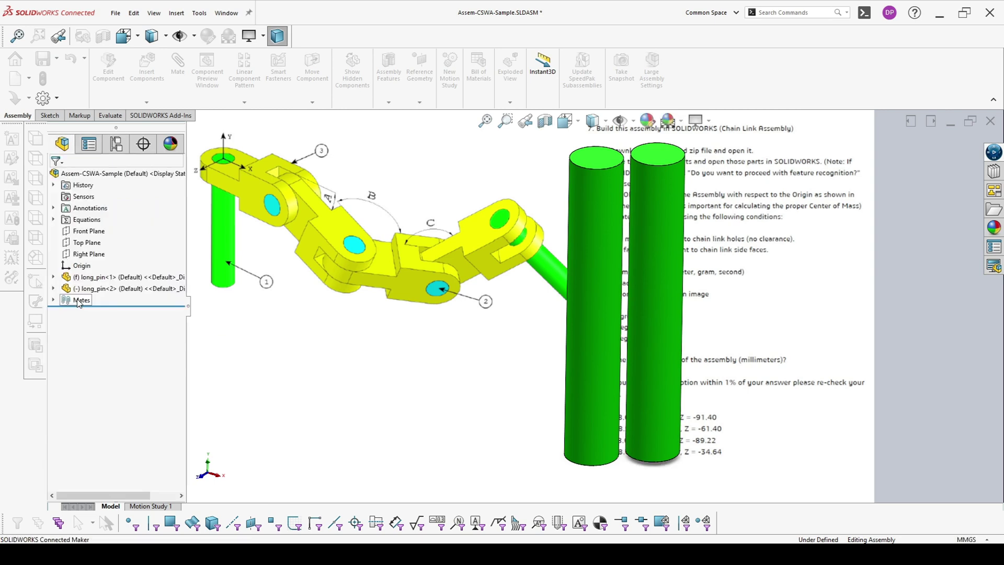
- Insert three short_pin components in a row below the reference image of the chain
click(116, 144)
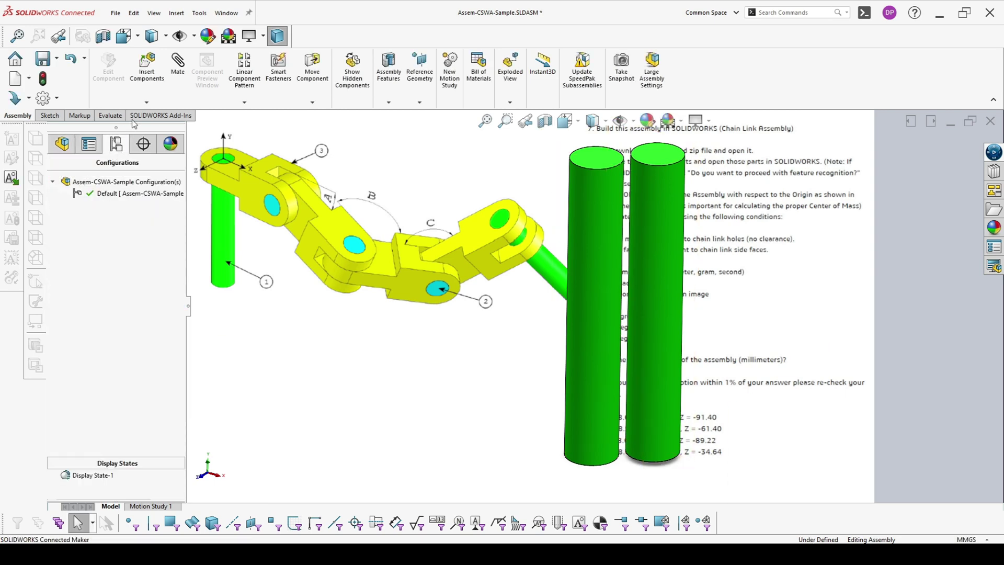
click(134, 95)
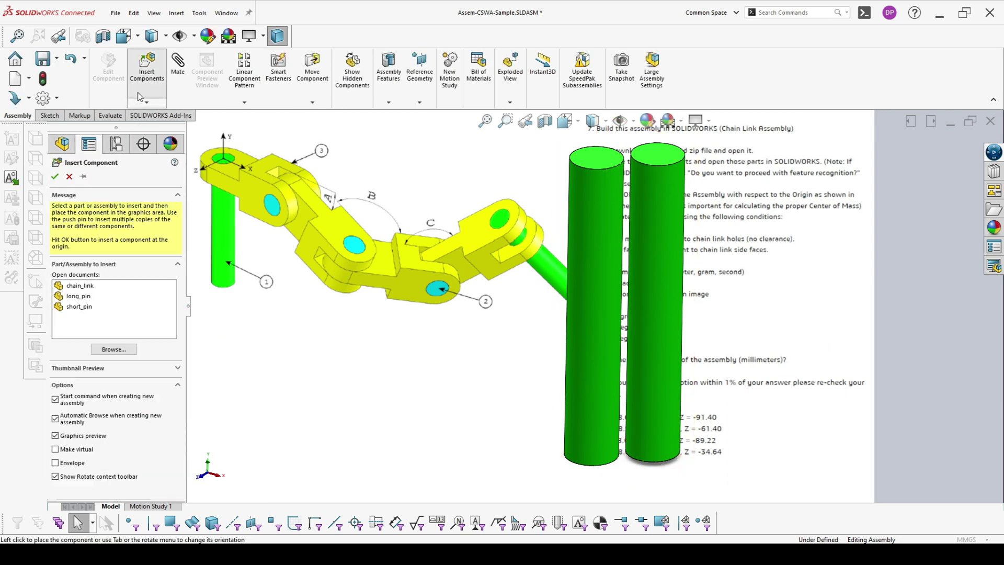
click(78, 307)
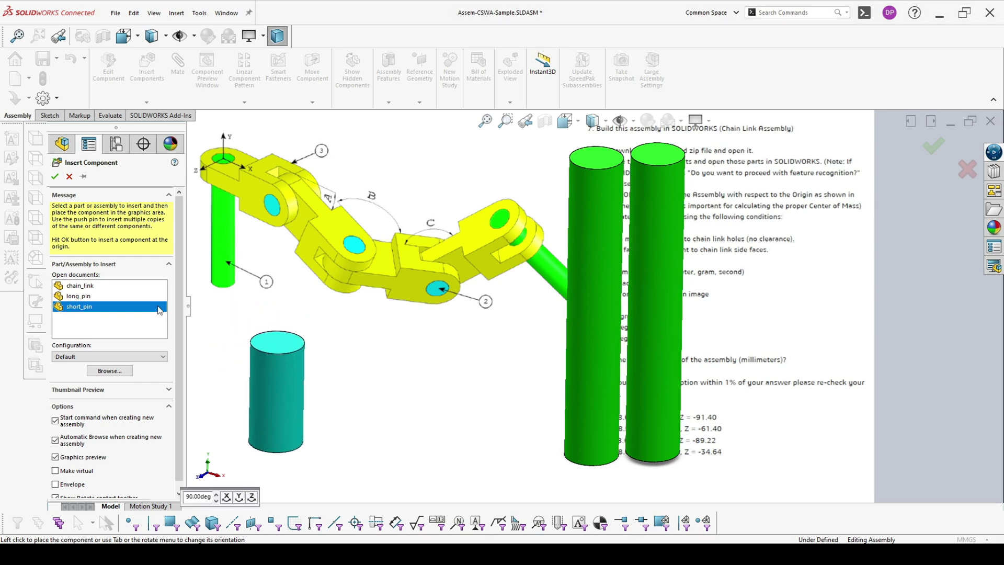
click(54, 176)
click(153, 73)
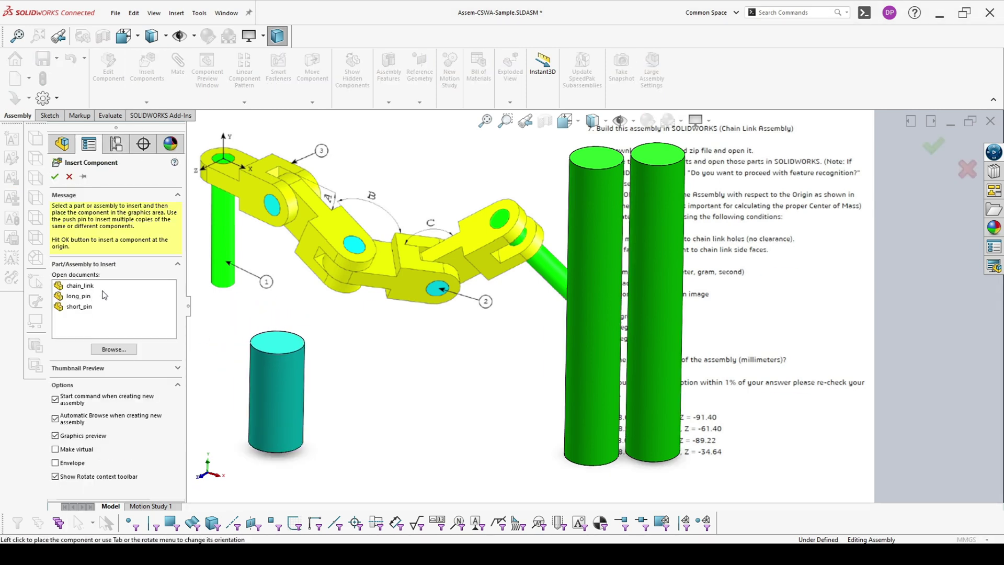
click(72, 308)
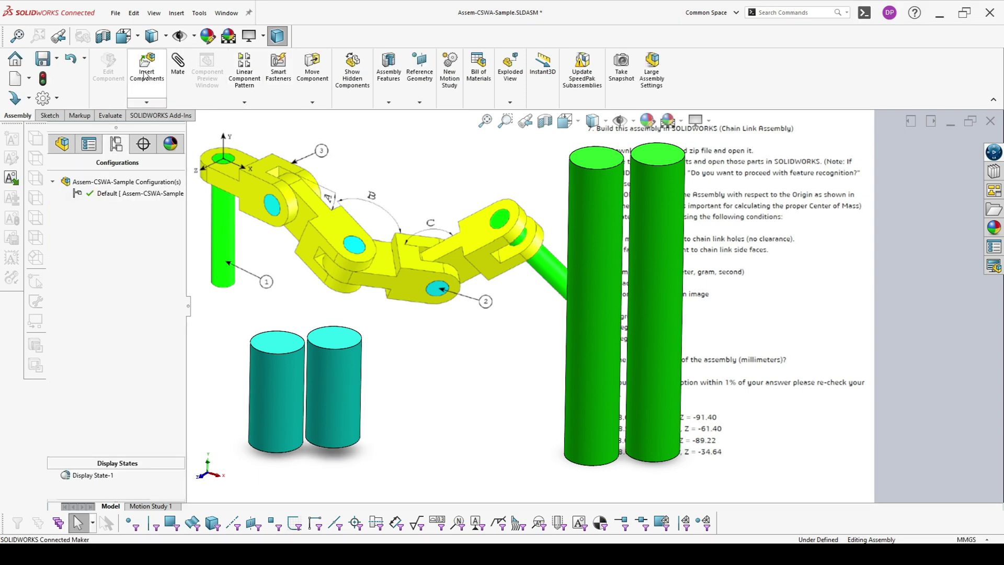
click(149, 77)
click(86, 308)
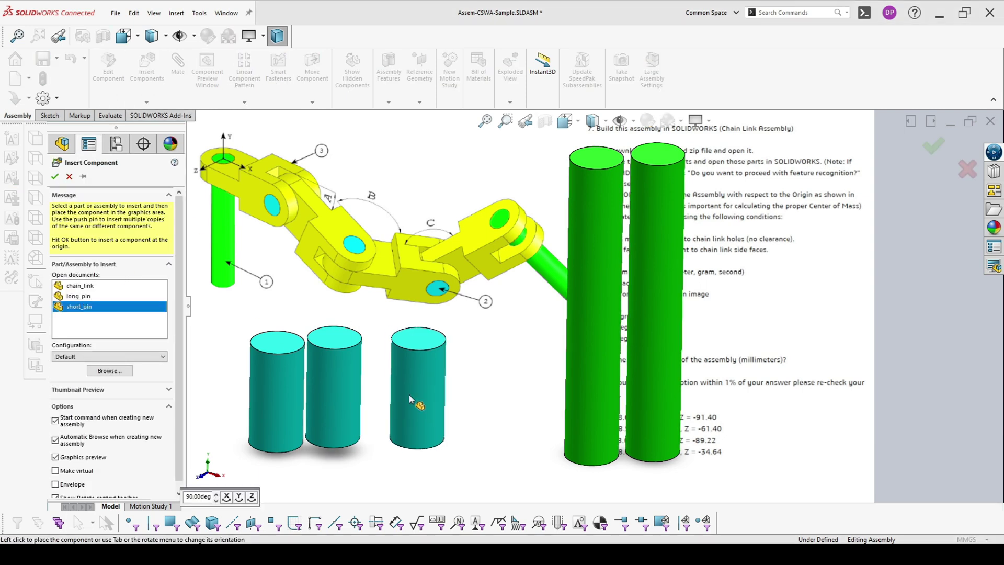
click(389, 398)
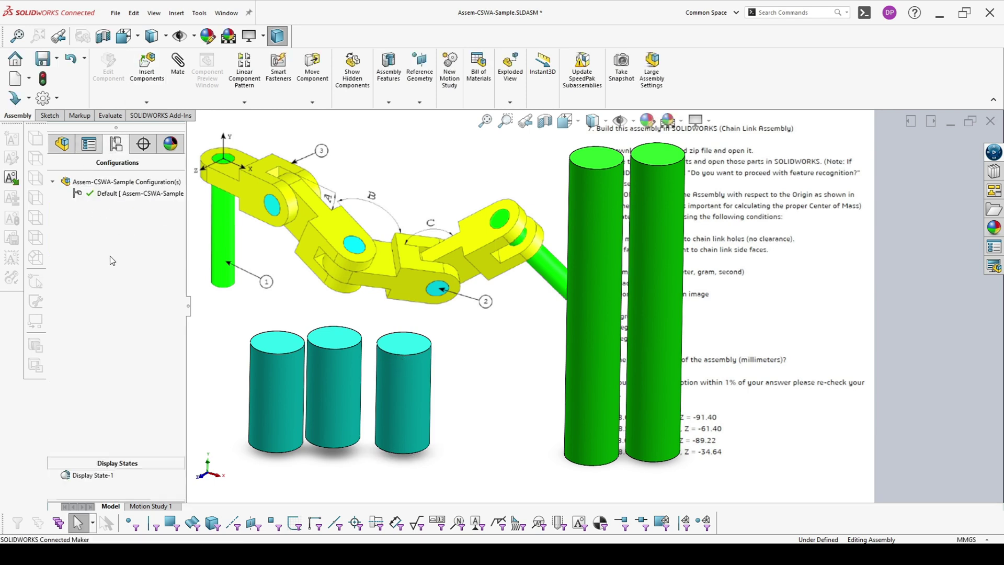
- Insert the first two chain_link components beside the long pins
click(146, 68)
click(85, 287)
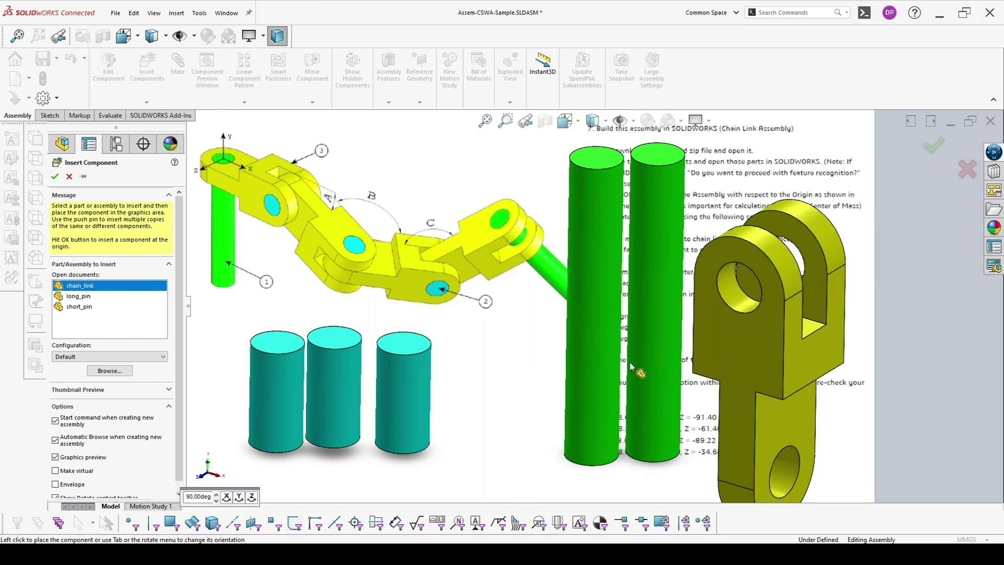
click(69, 176)
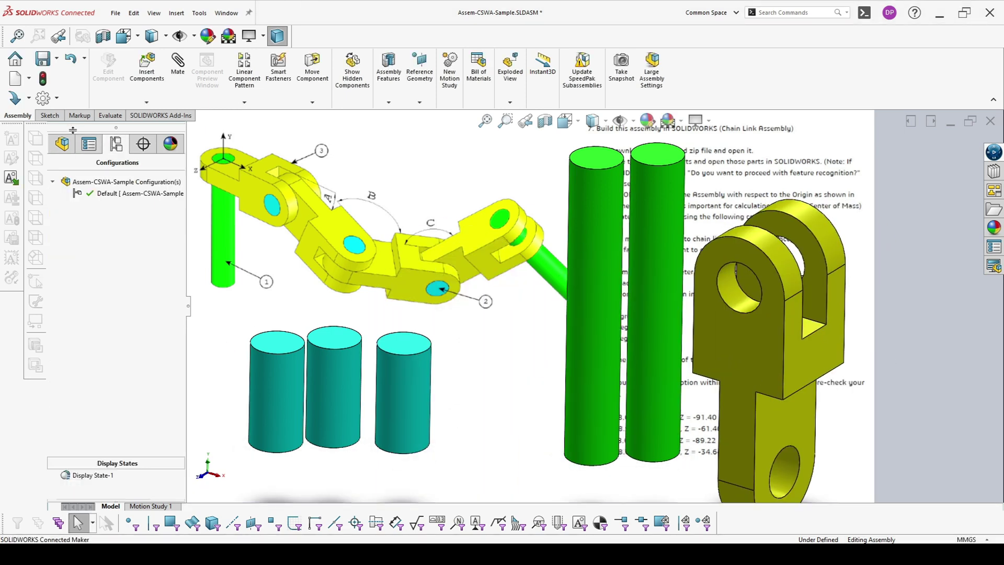
click(142, 84)
click(80, 287)
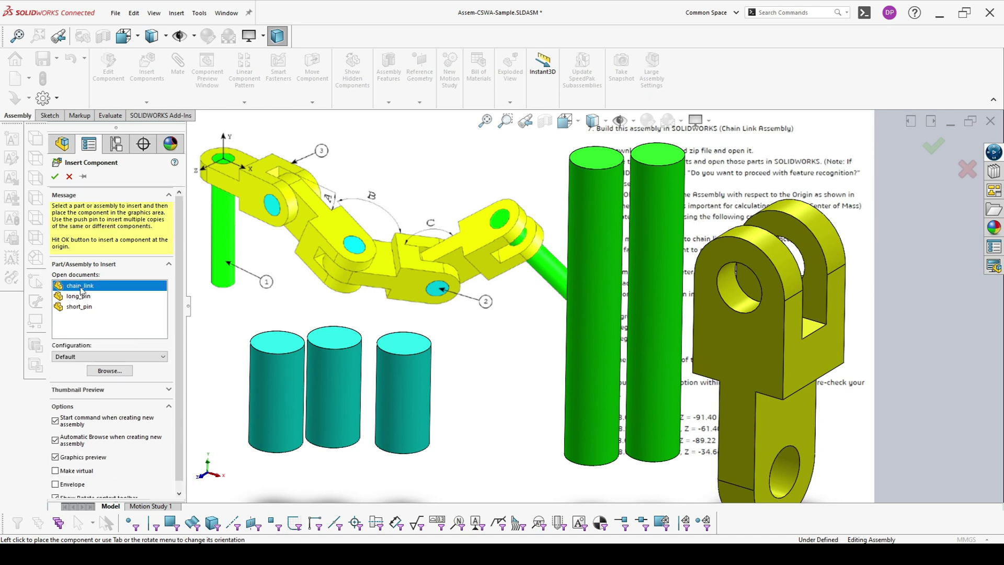
click(763, 345)
scroll(583, 306, up, 3)
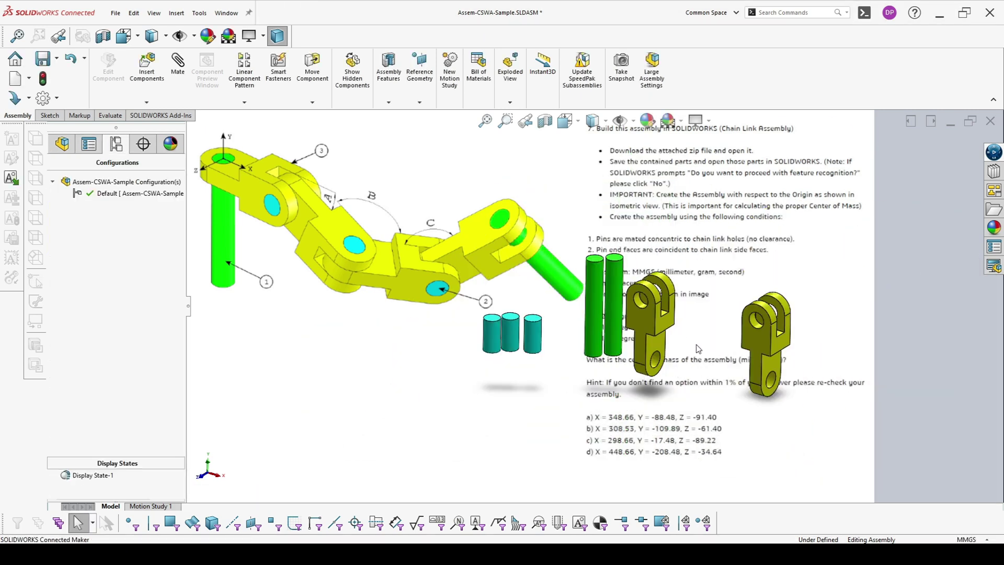
- Insert two more chain_link components next to the existing links, for four links altogether
click(148, 78)
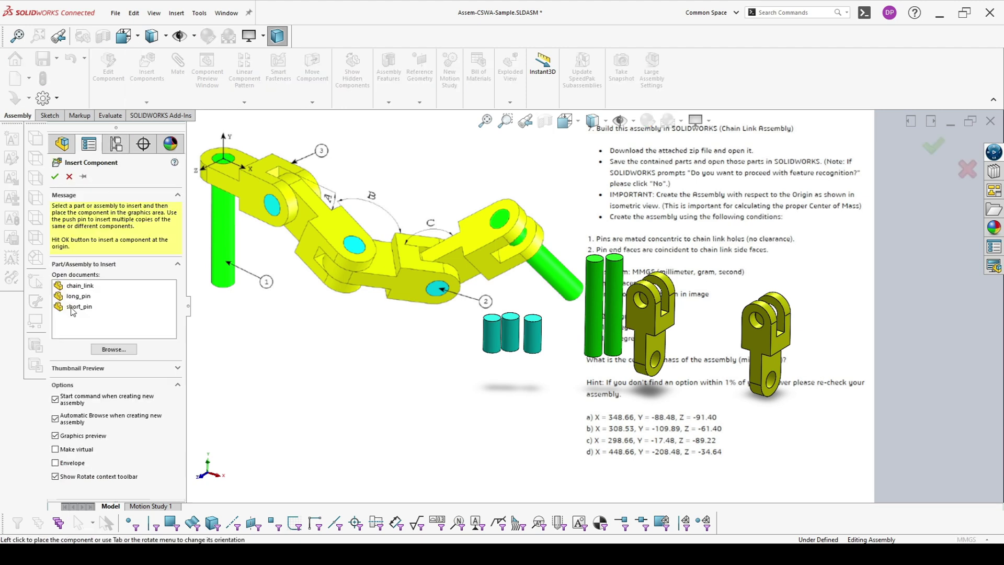
click(78, 285)
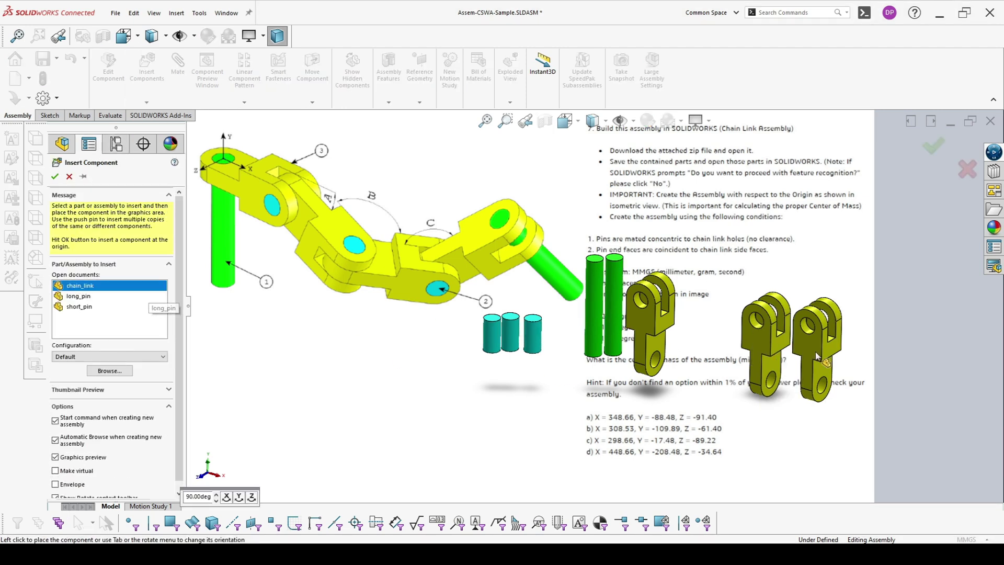
click(817, 355)
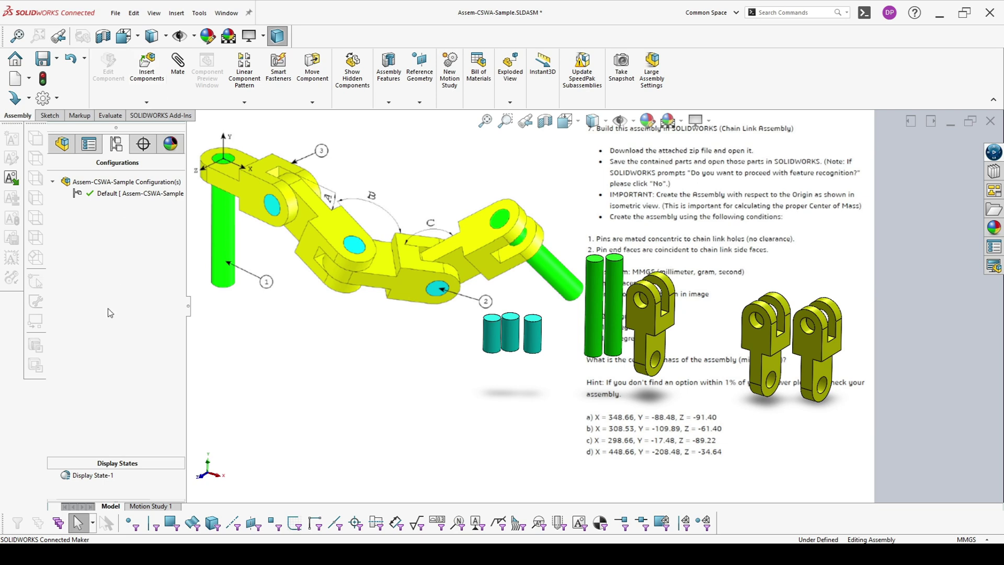
click(146, 67)
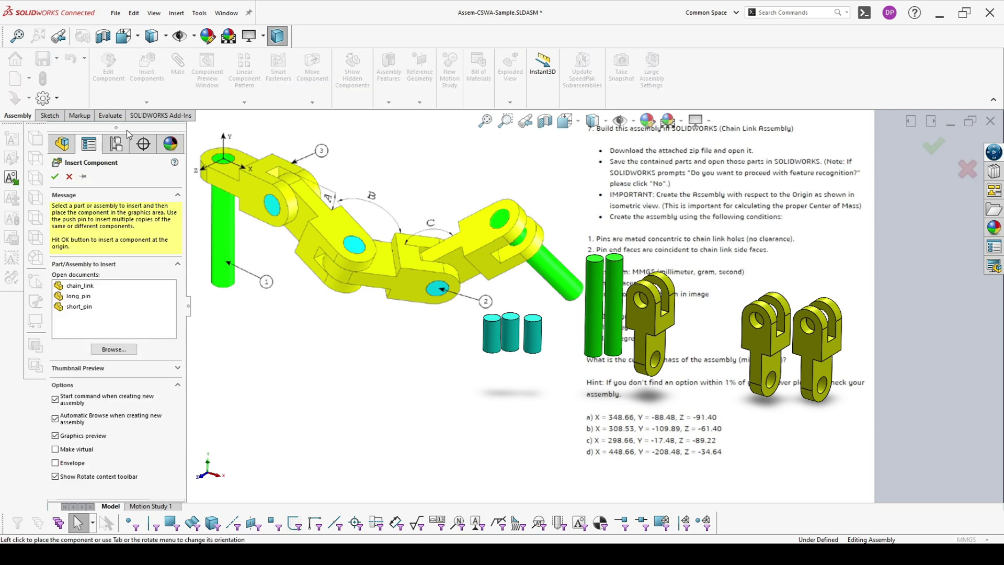
click(77, 287)
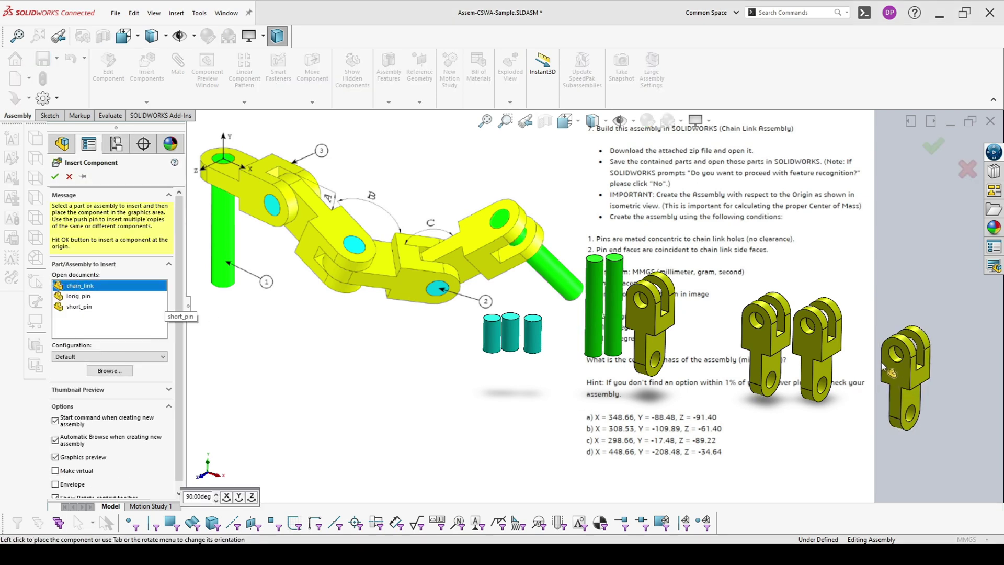
click(882, 366)
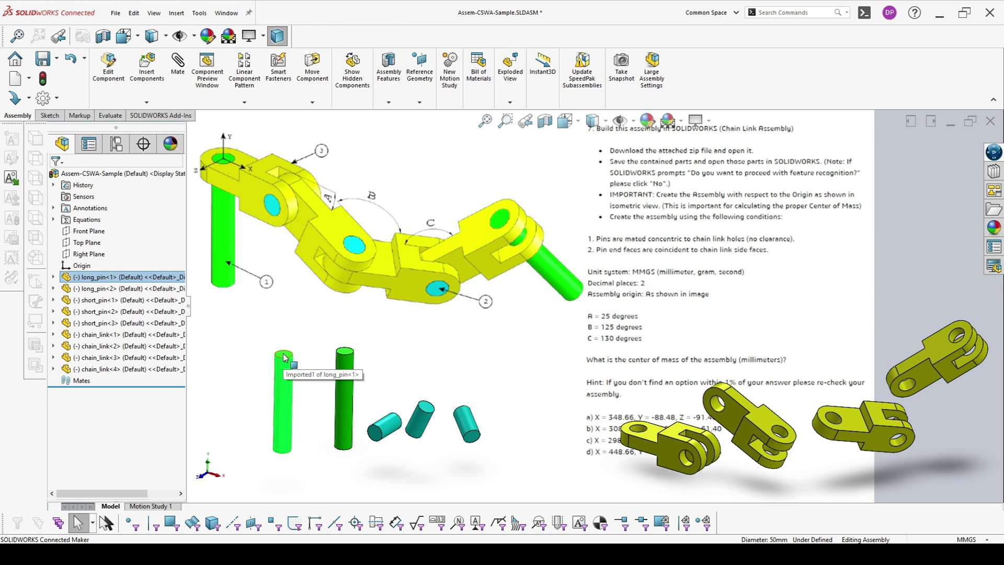
- Turn on the display of origins for the assembly and its components
click(157, 18)
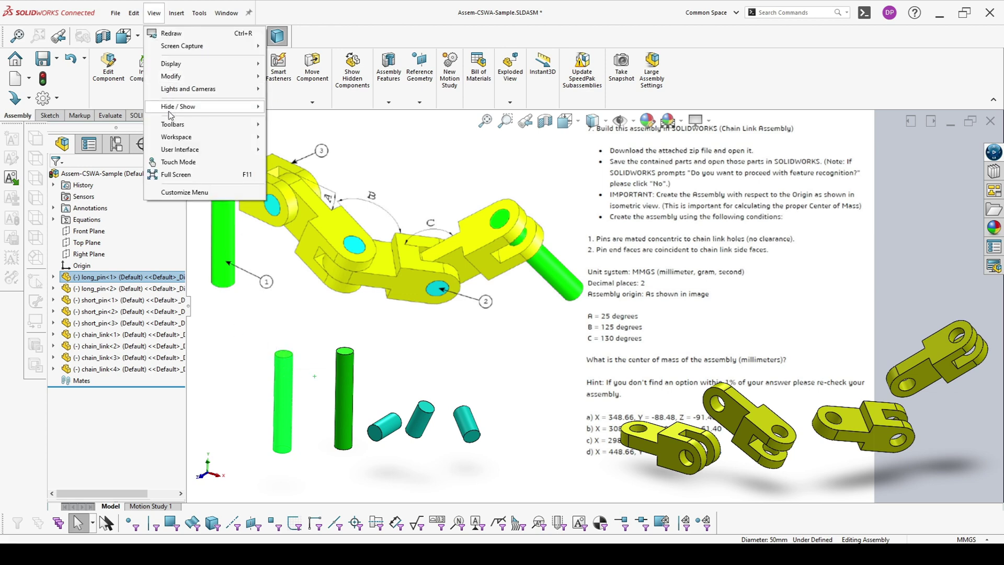
mouse_move(220, 106)
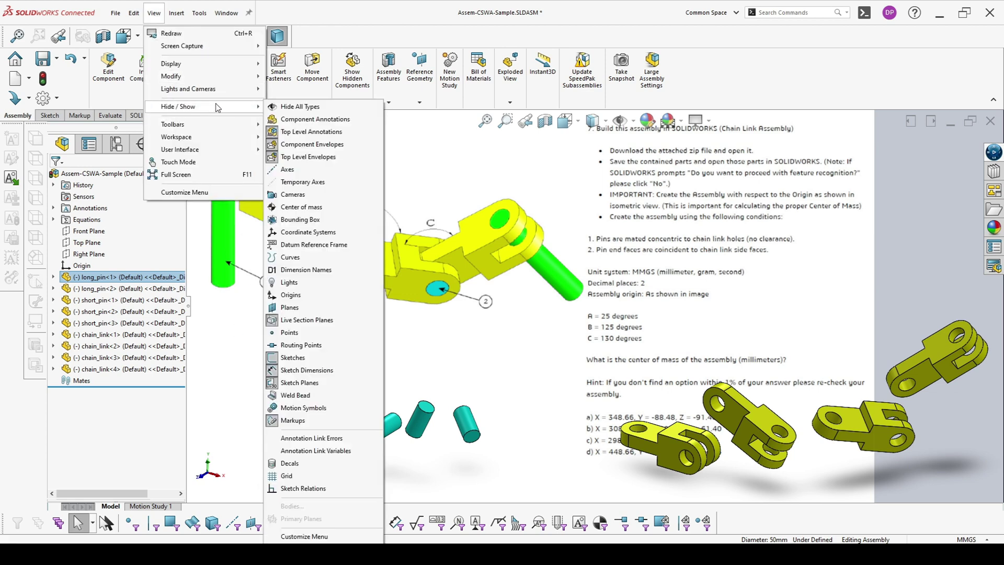
click(281, 296)
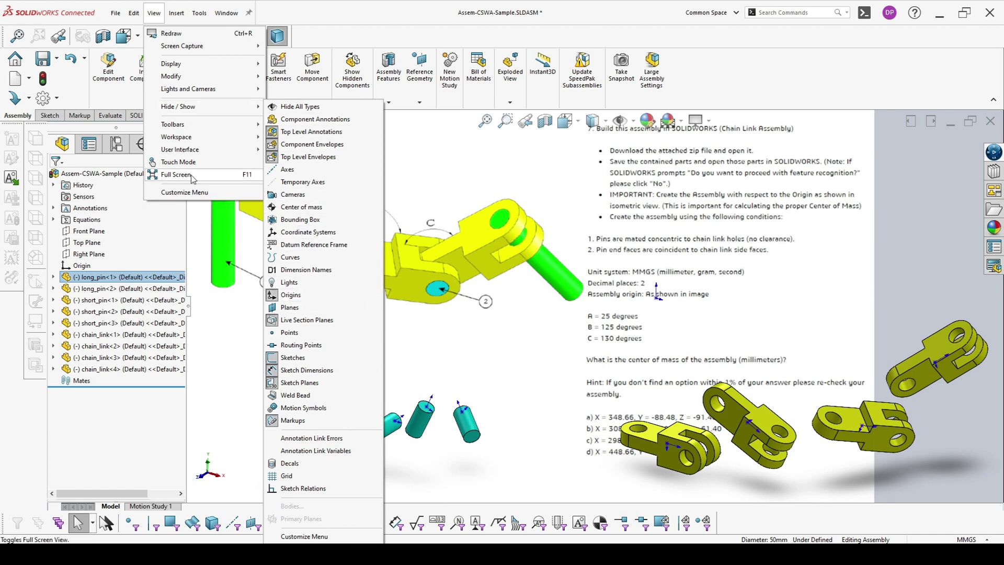
click(204, 280)
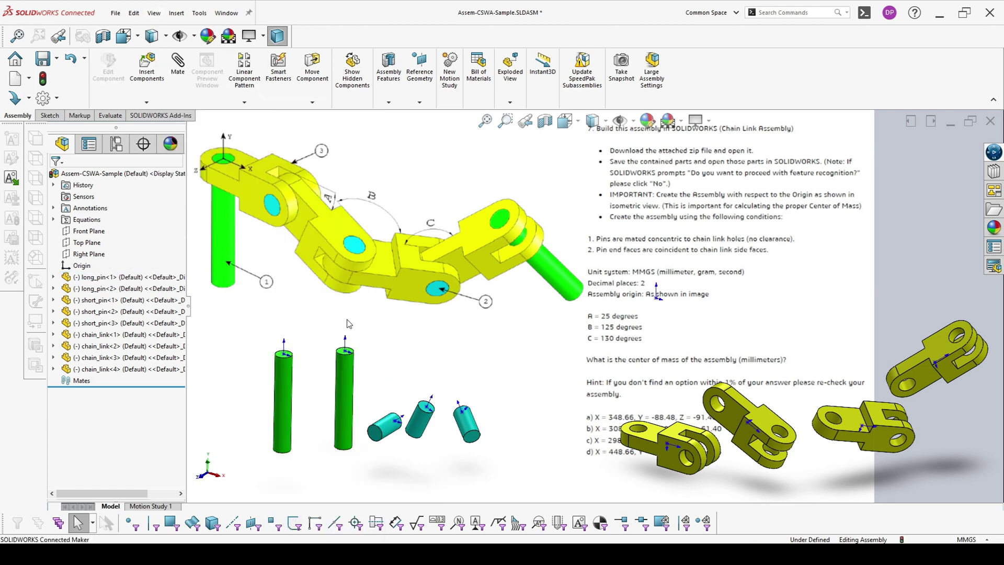
- Move the first long pin near the assembly origin and mate its origin coincident with the assembly origin
click(657, 299)
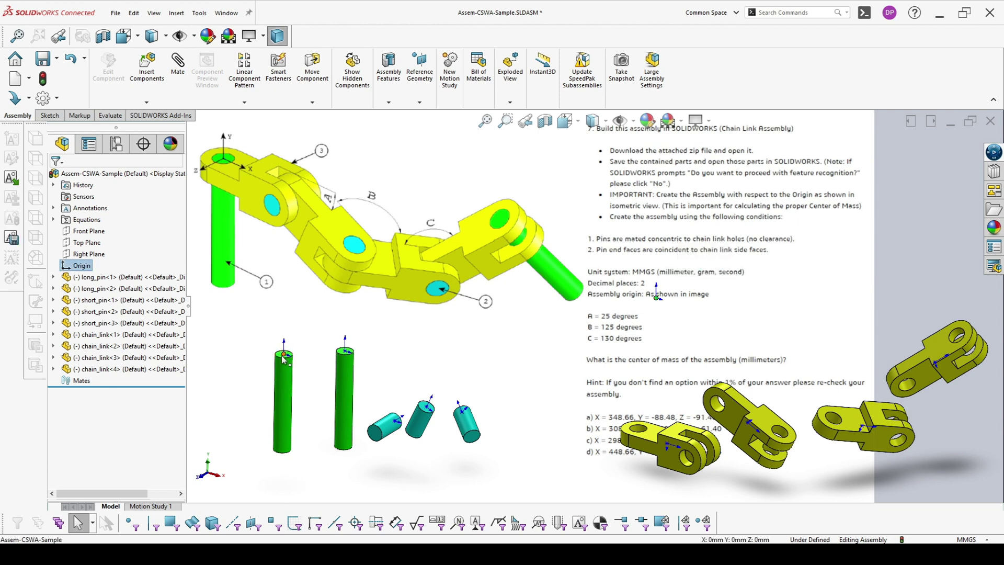
drag(283, 360, 620, 328)
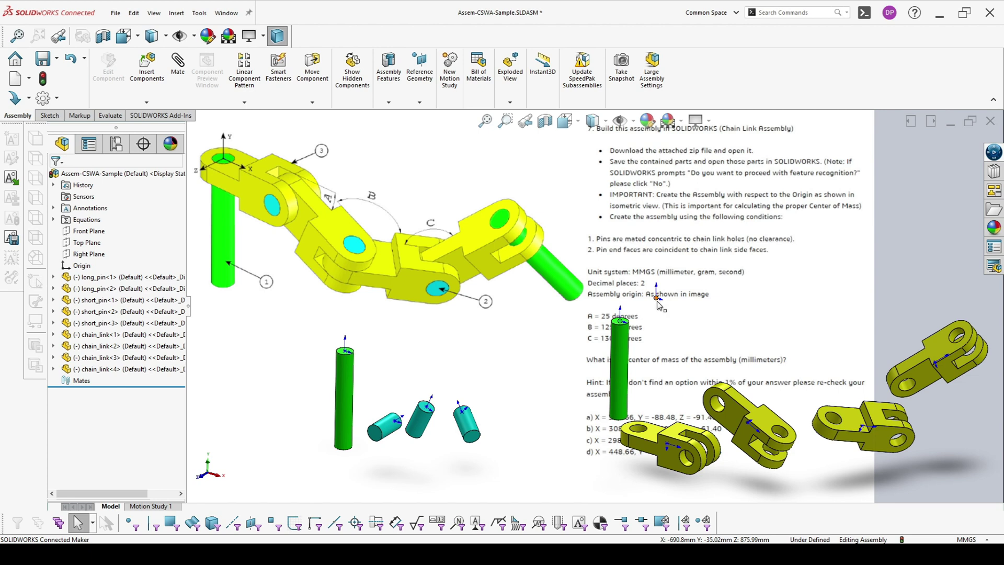
click(657, 300)
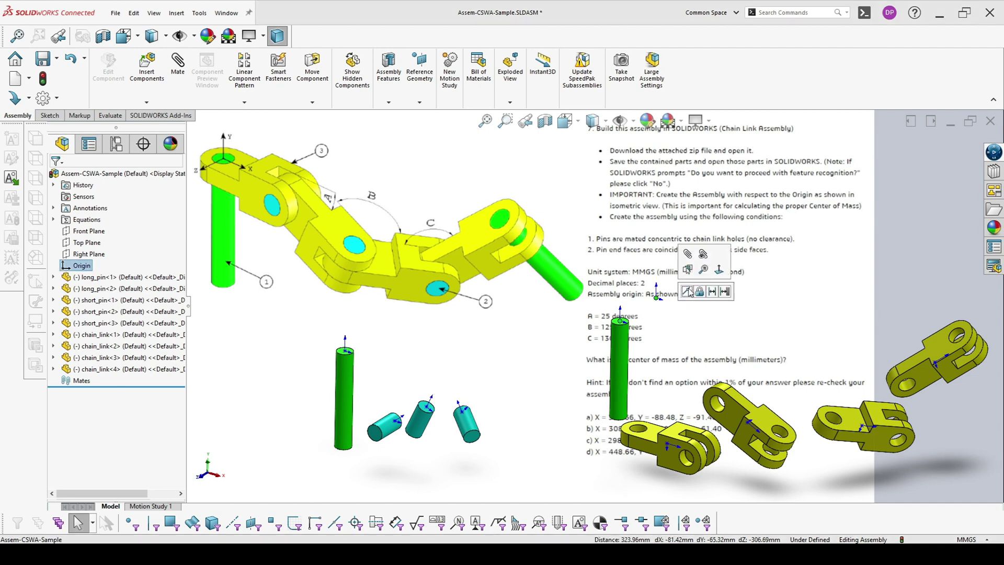
click(687, 292)
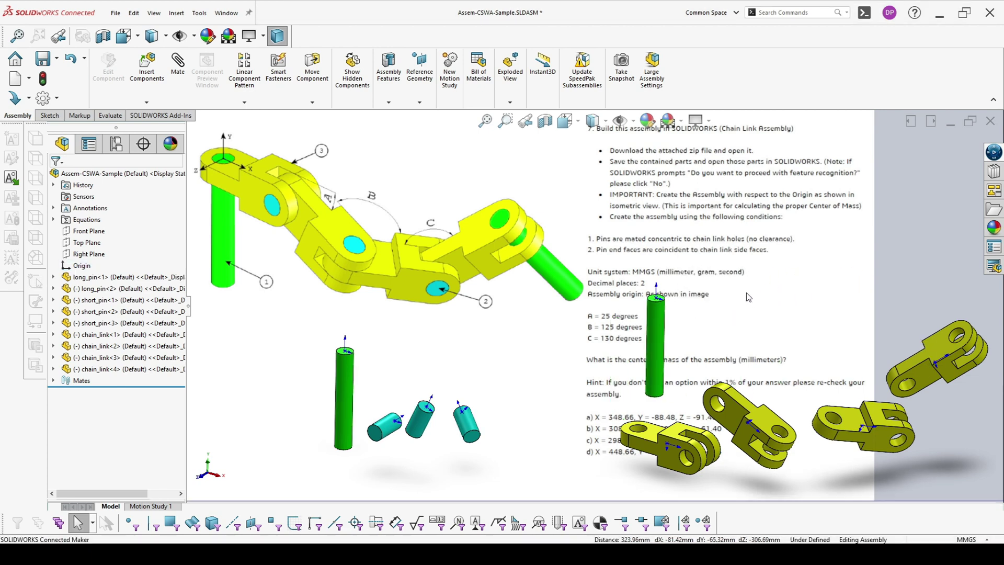
- Hide the origins of the assembly and its components
scroll(651, 343, up, 3)
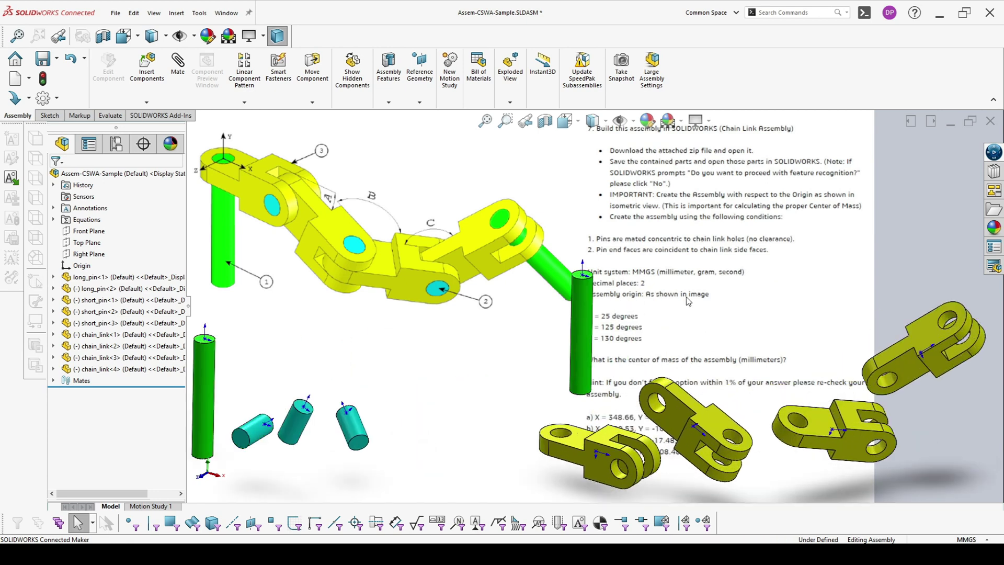
scroll(612, 292, down, 3)
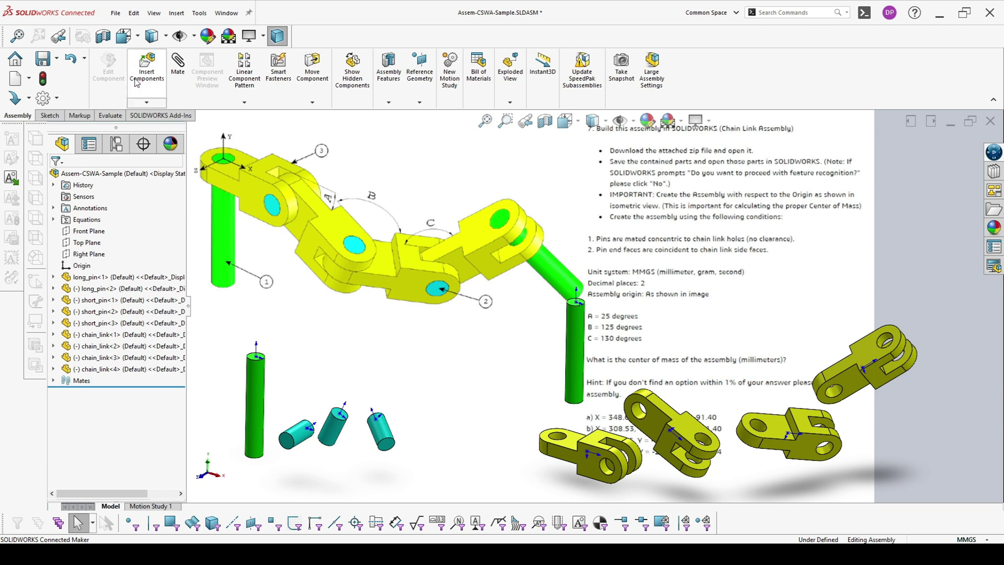
click(151, 13)
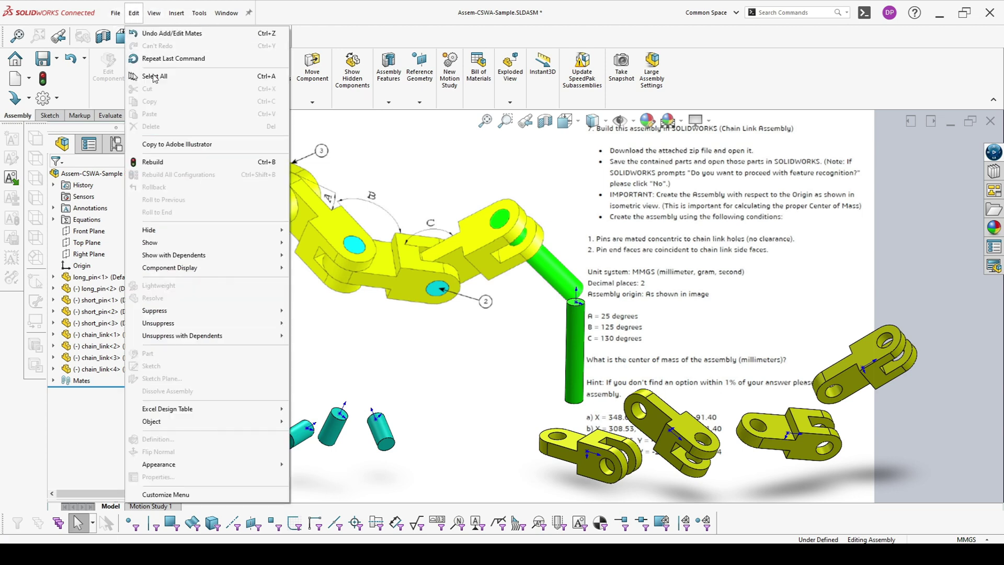
mouse_move(197, 108)
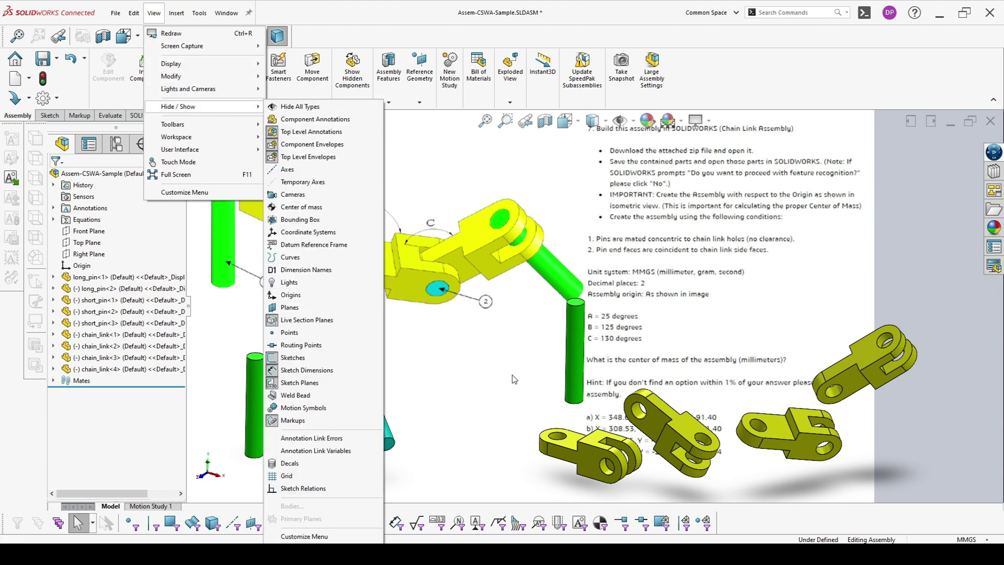
click(463, 342)
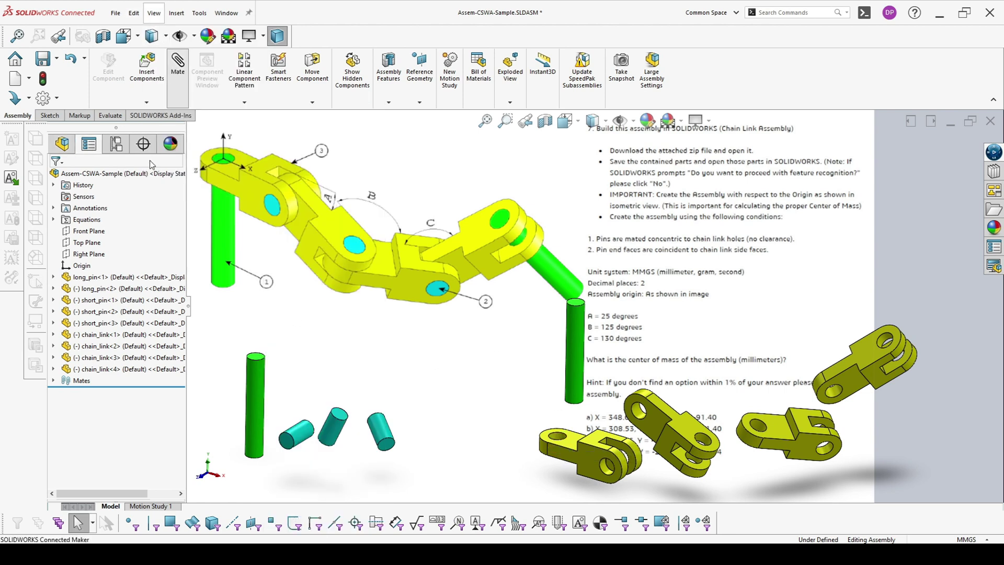
- Mate a chain link's single-end hole concentric with the fixed long pin and its upper face coincident with the pin's top face
click(557, 440)
click(575, 333)
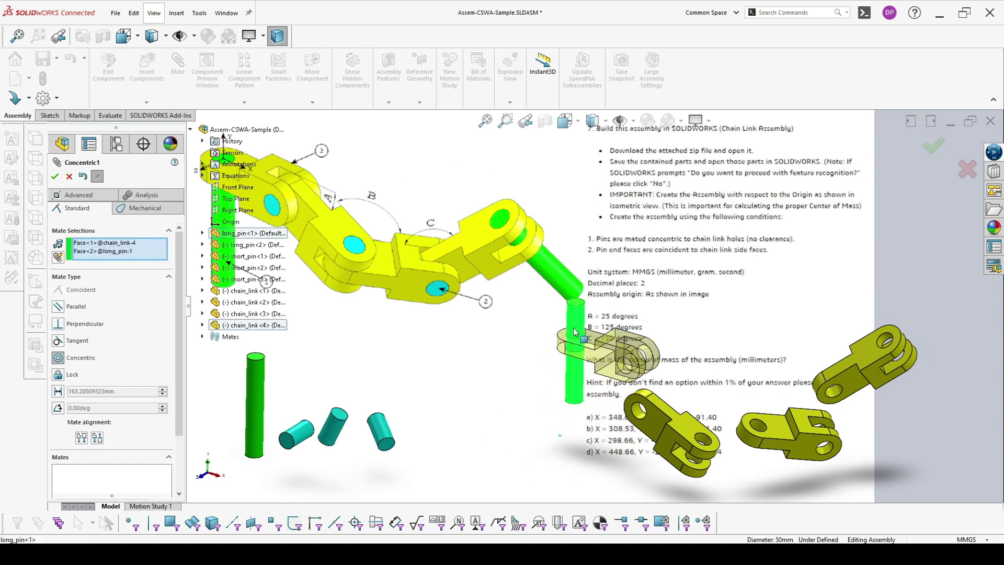
click(703, 345)
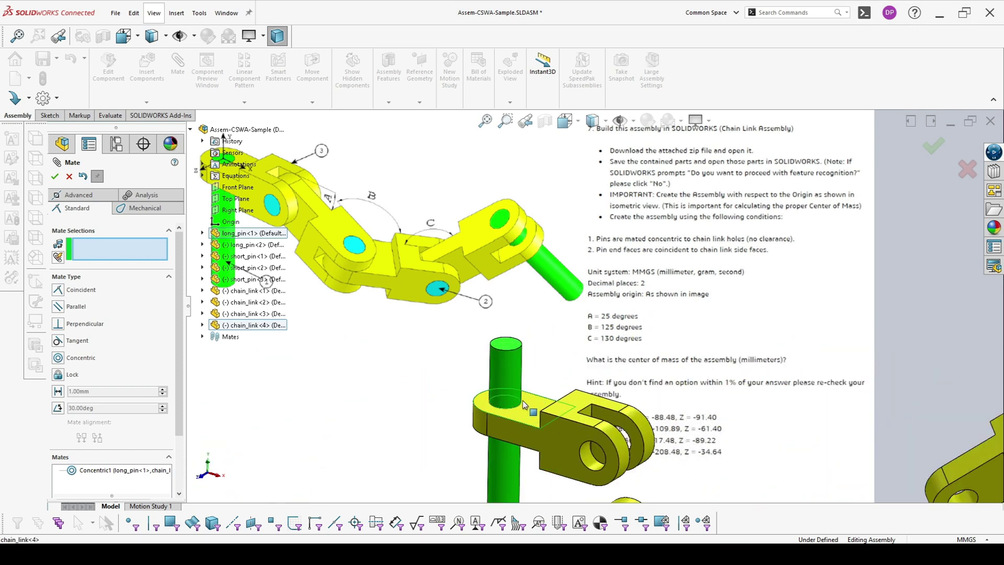
click(533, 396)
click(511, 349)
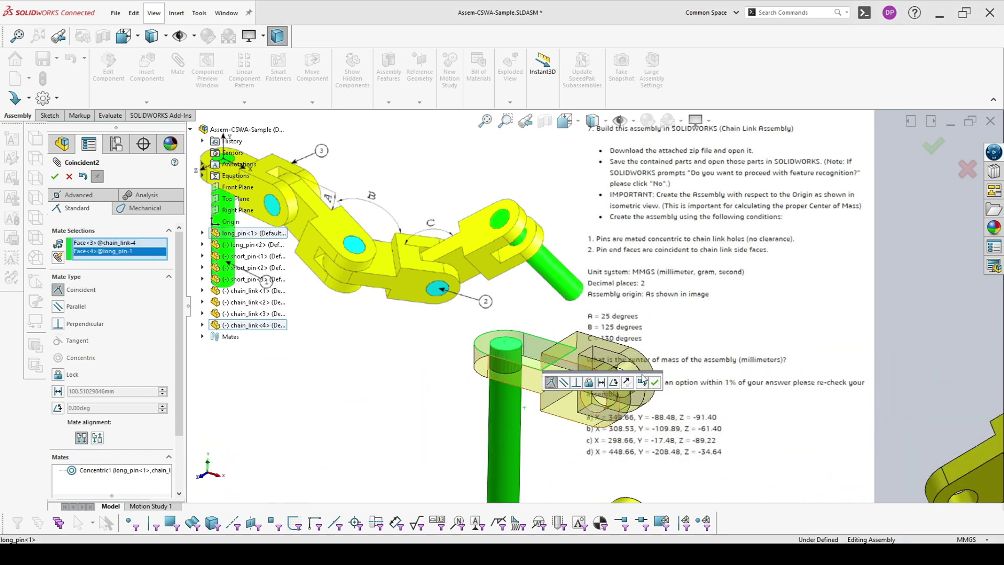
click(654, 384)
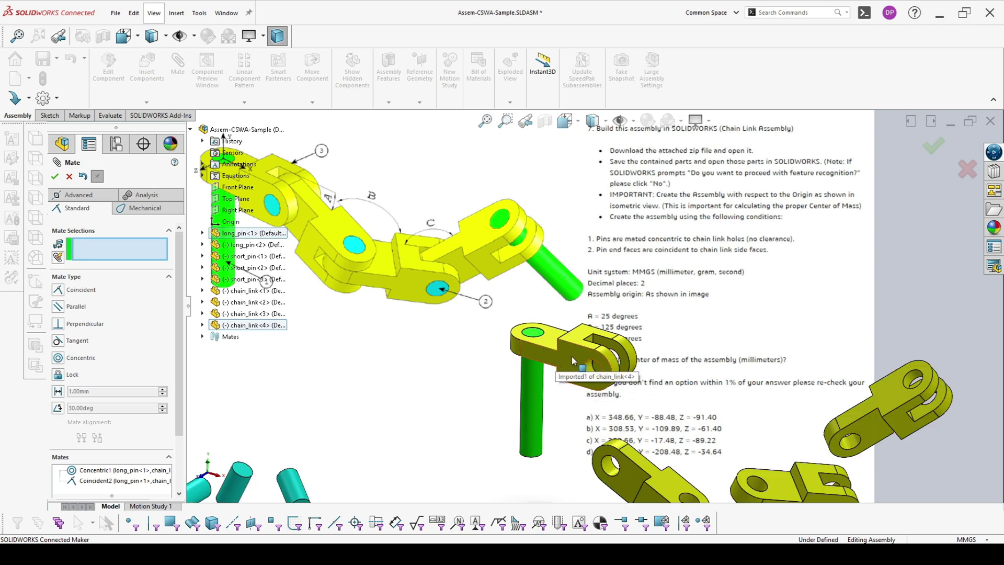
- Add a parallel mate between the first chain link's fork side face and the assembly's Front Plane
click(572, 356)
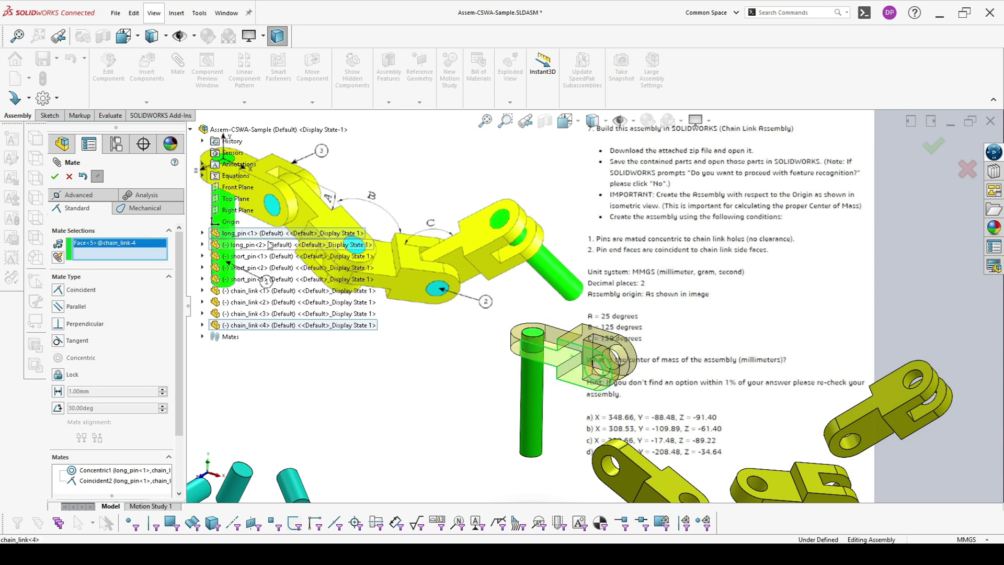
click(234, 188)
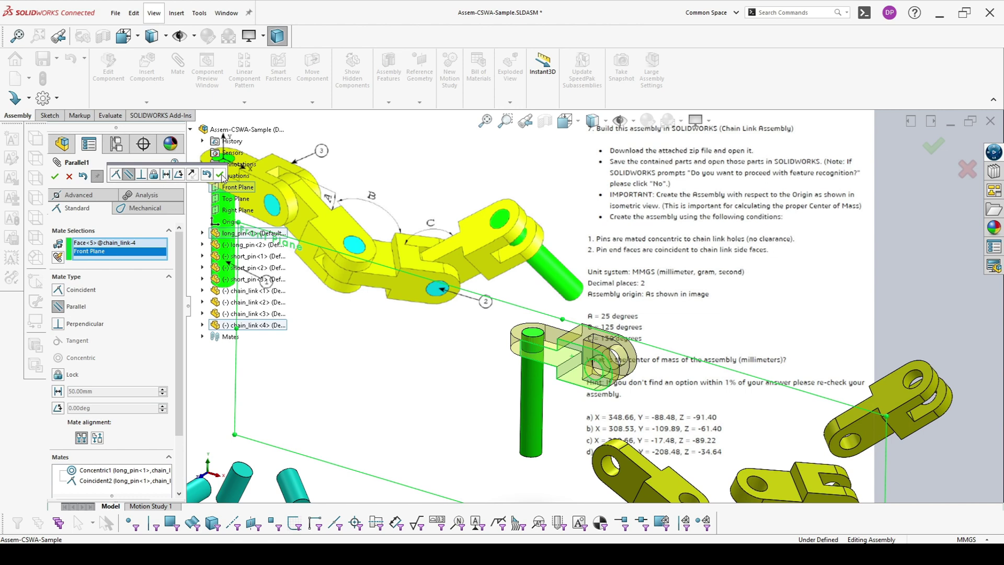
click(220, 175)
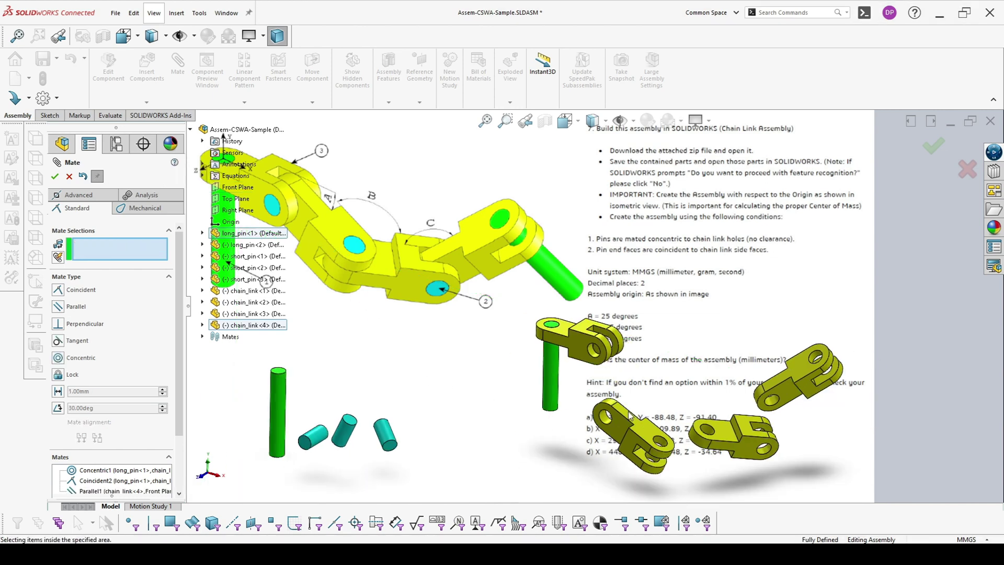
- Mate a short pin concentric with the first link's fork hole, with its end face coincident with the link's side face
click(313, 438)
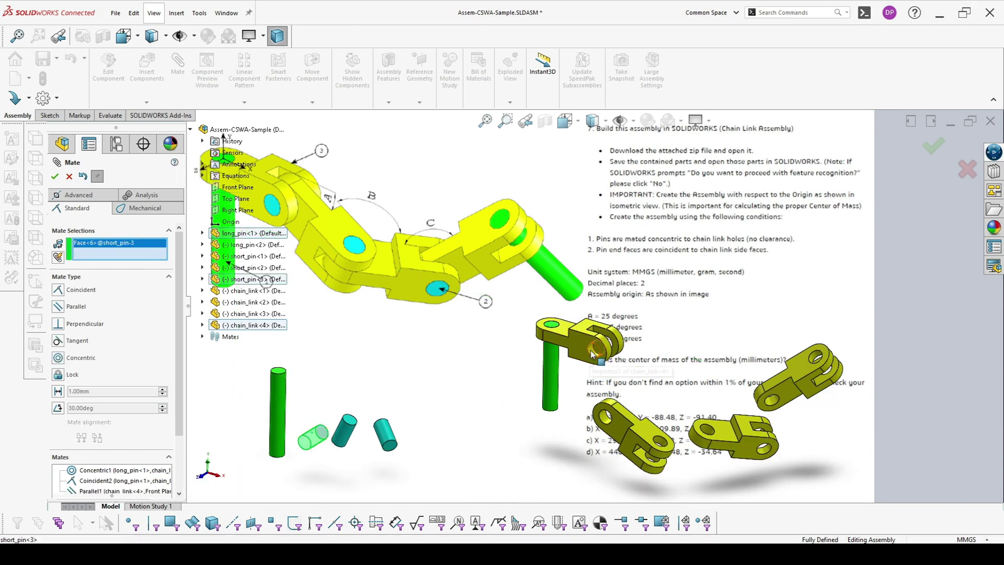
click(599, 355)
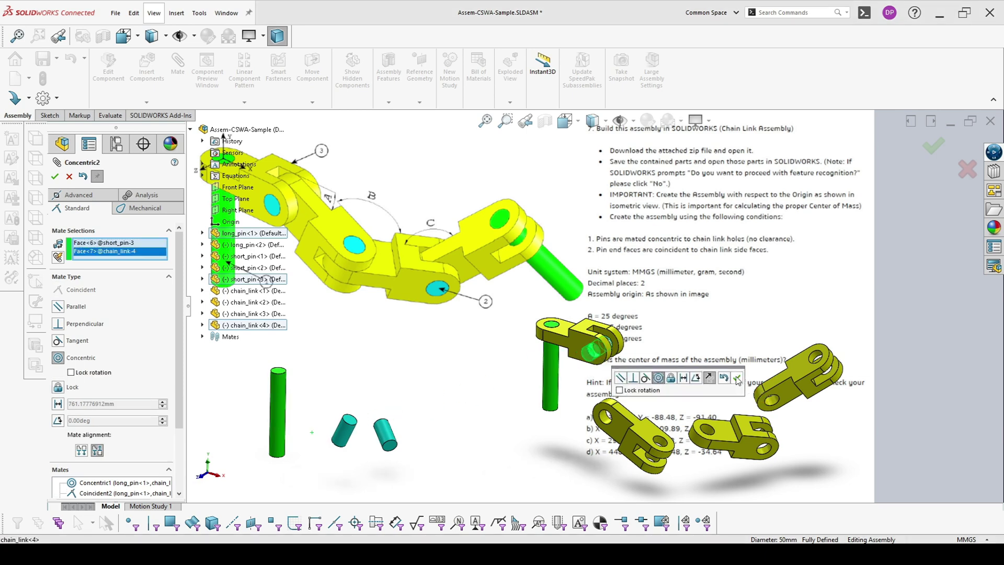
click(737, 377)
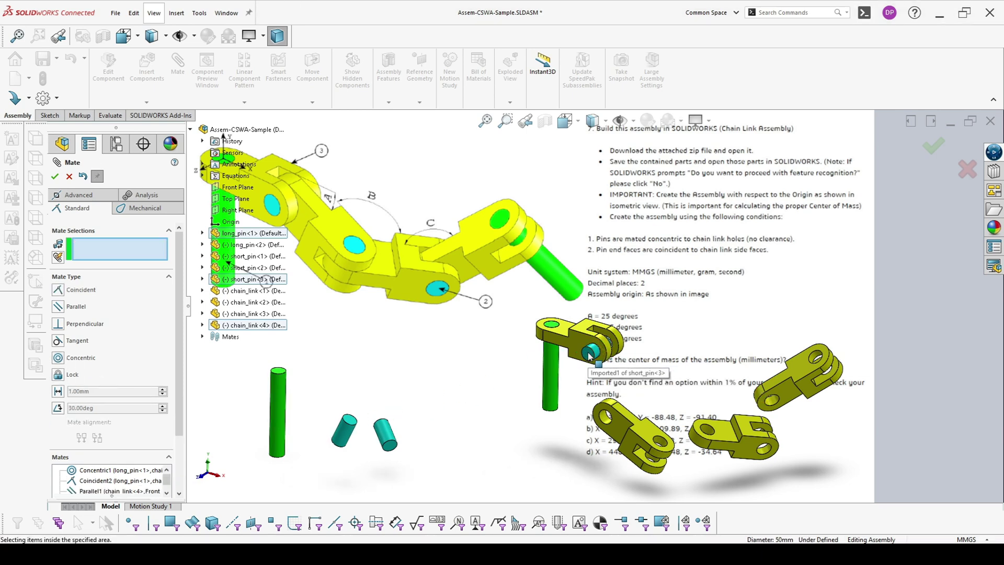
scroll(658, 325, down, 2)
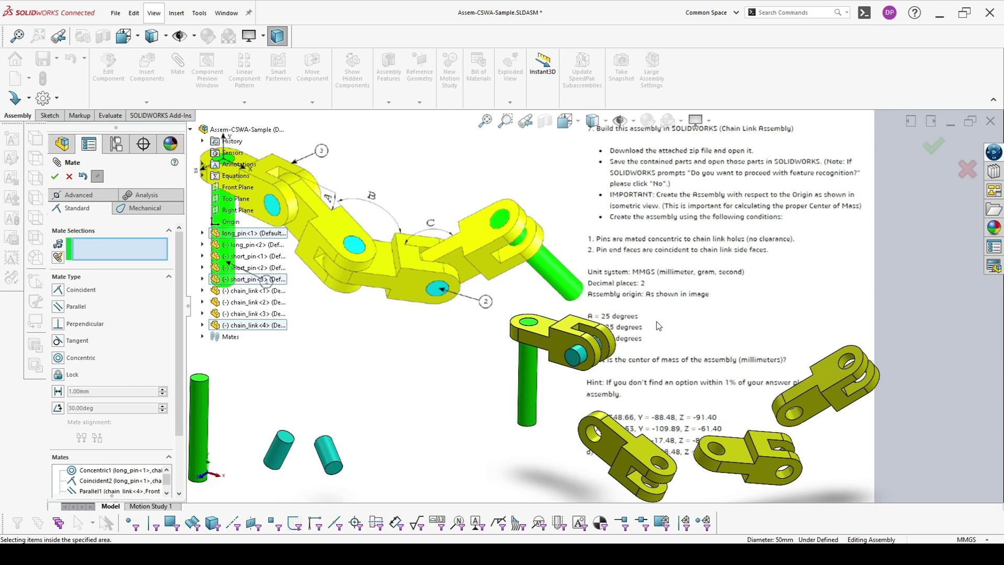
click(564, 349)
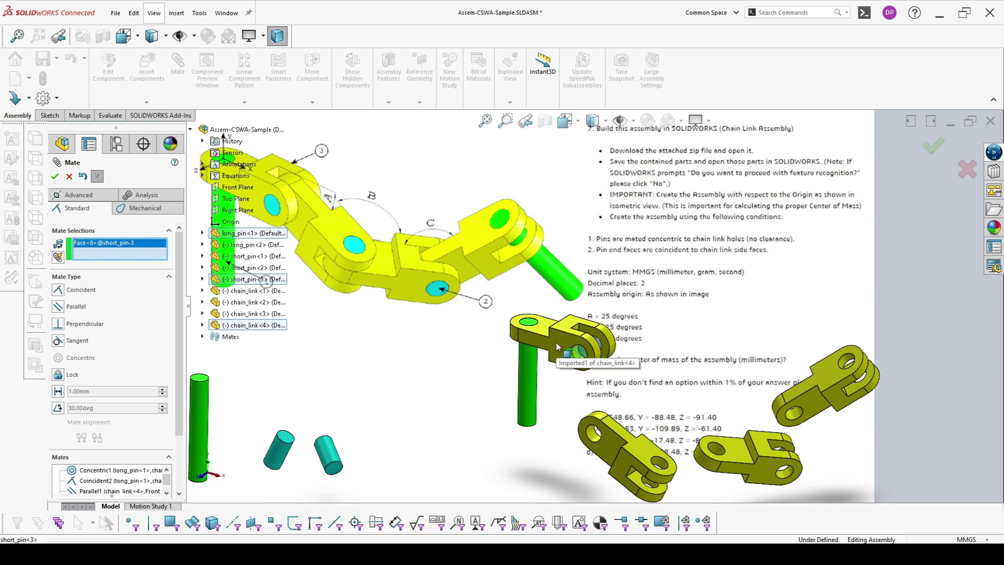
click(596, 351)
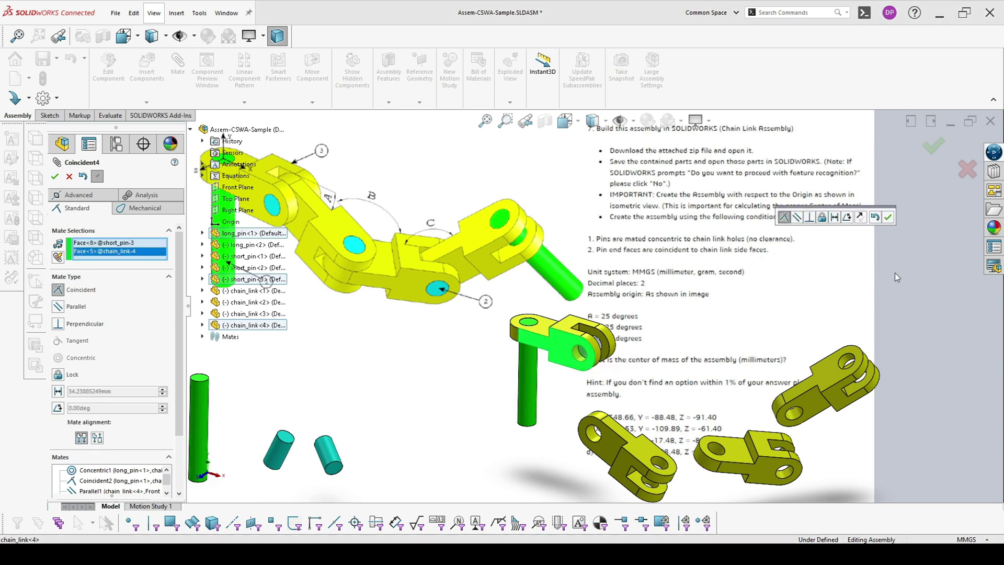
click(889, 218)
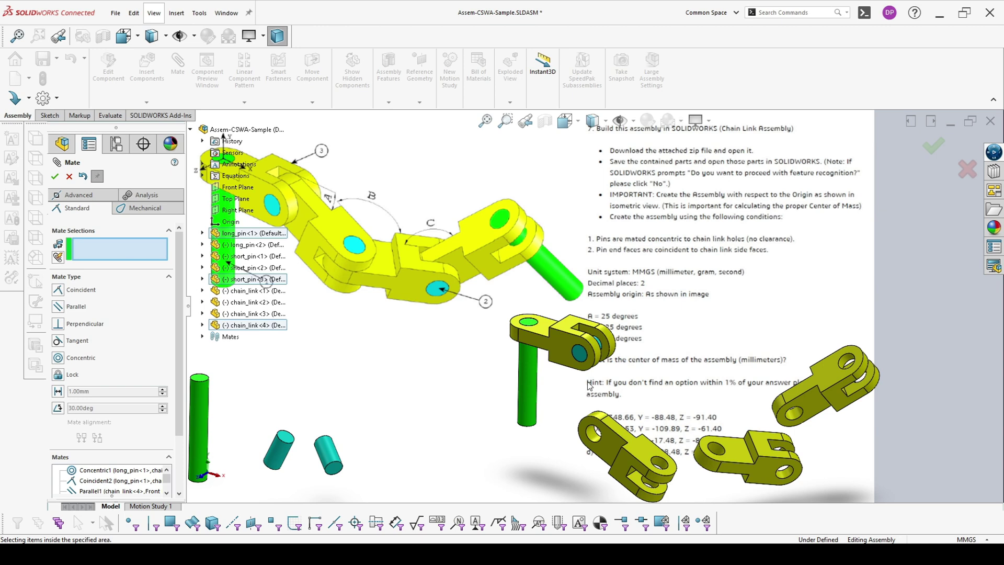
- Mate a second chain link's single-end hole concentric with the short pin and shift the link into the first link's fork
drag(596, 299, 592, 314)
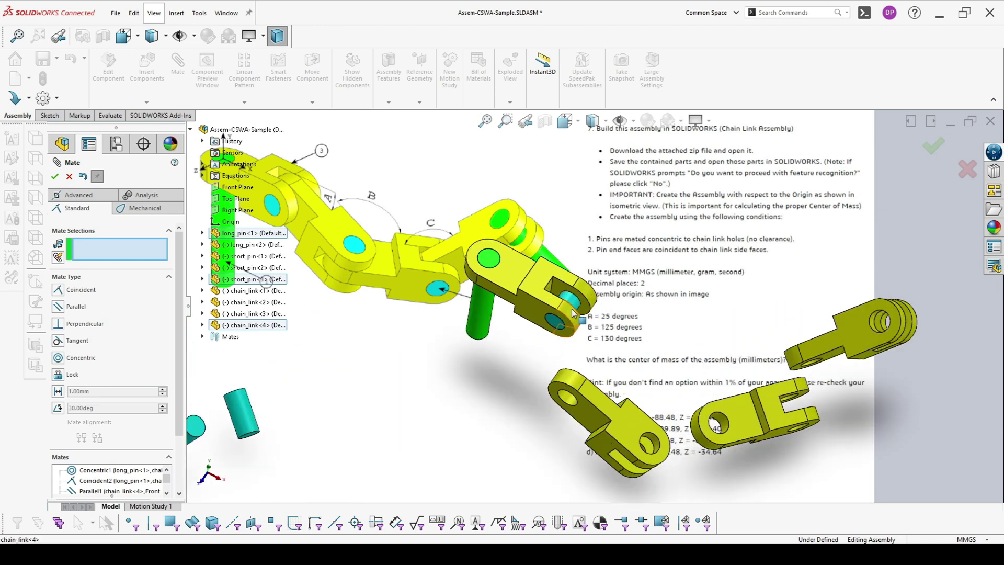
click(569, 397)
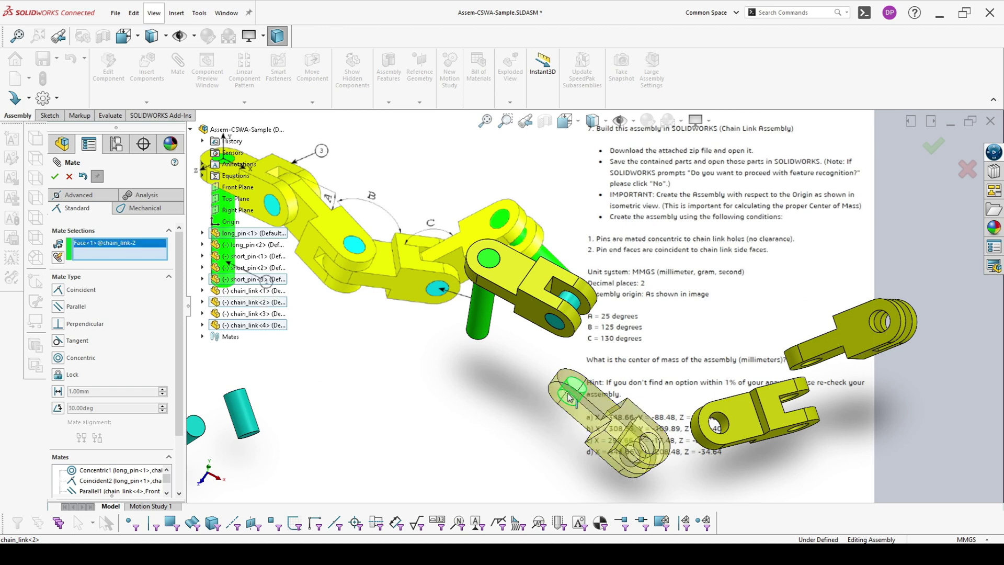
click(569, 302)
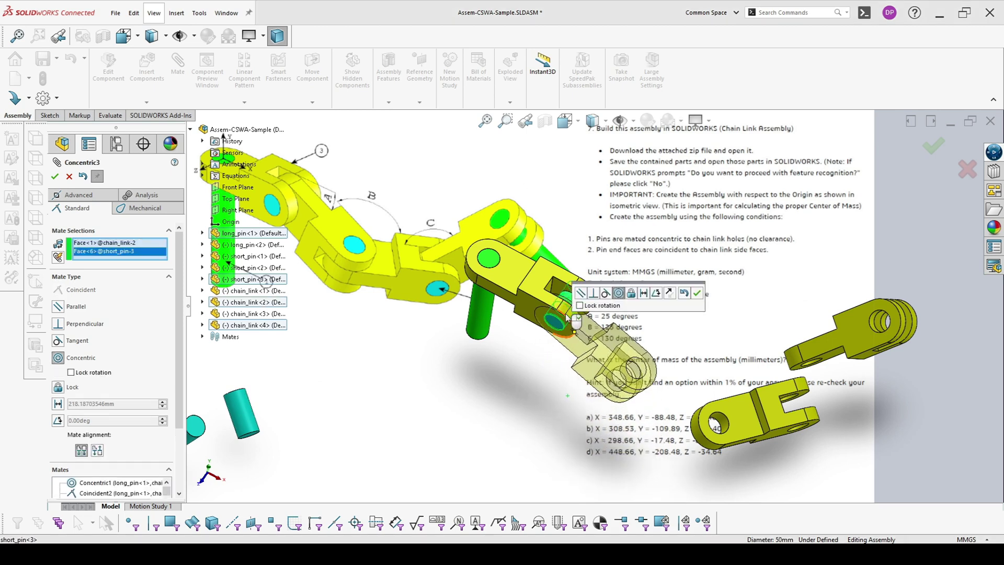
click(697, 294)
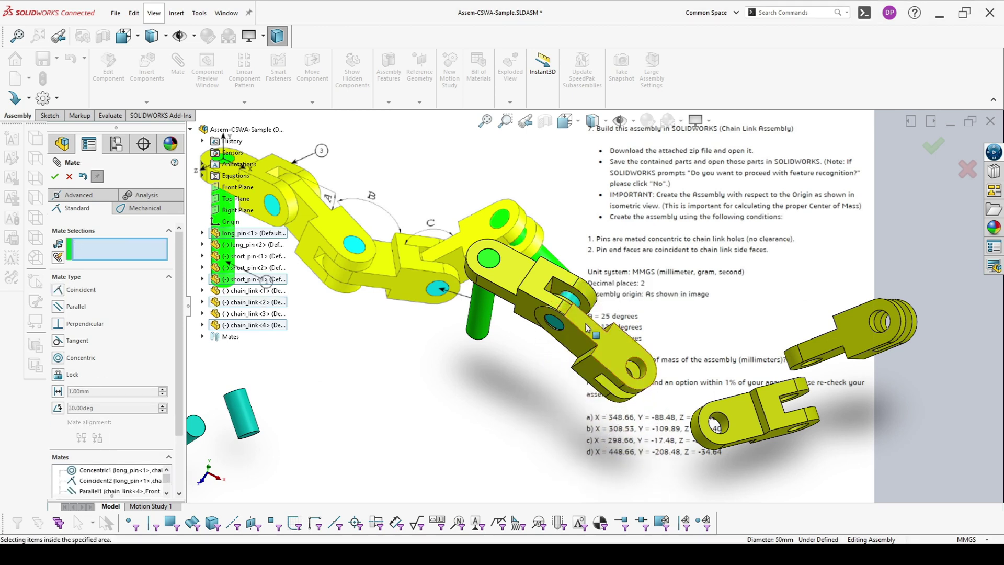
drag(596, 311, 588, 311)
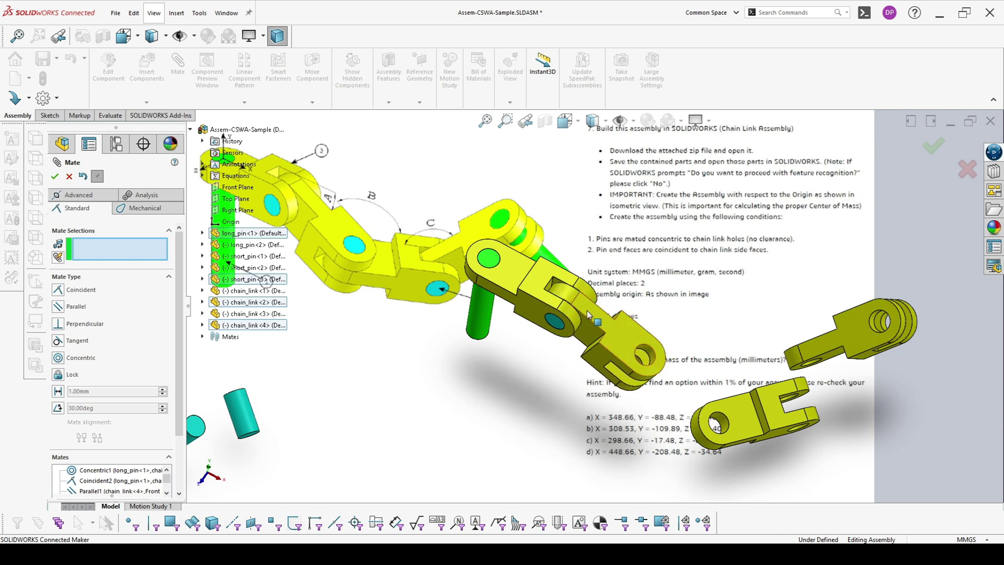
scroll(567, 303, down, 3)
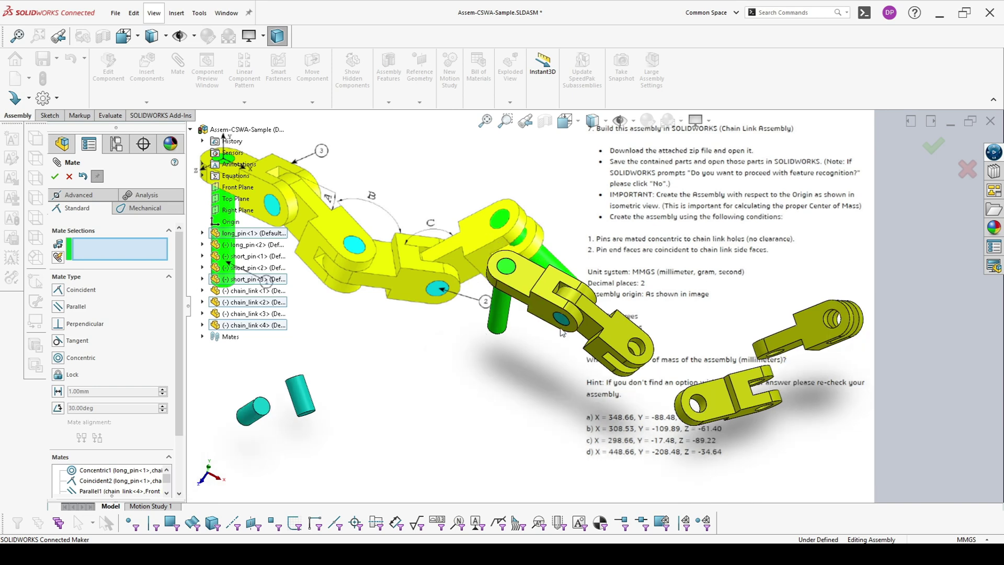
drag(564, 269, 604, 292)
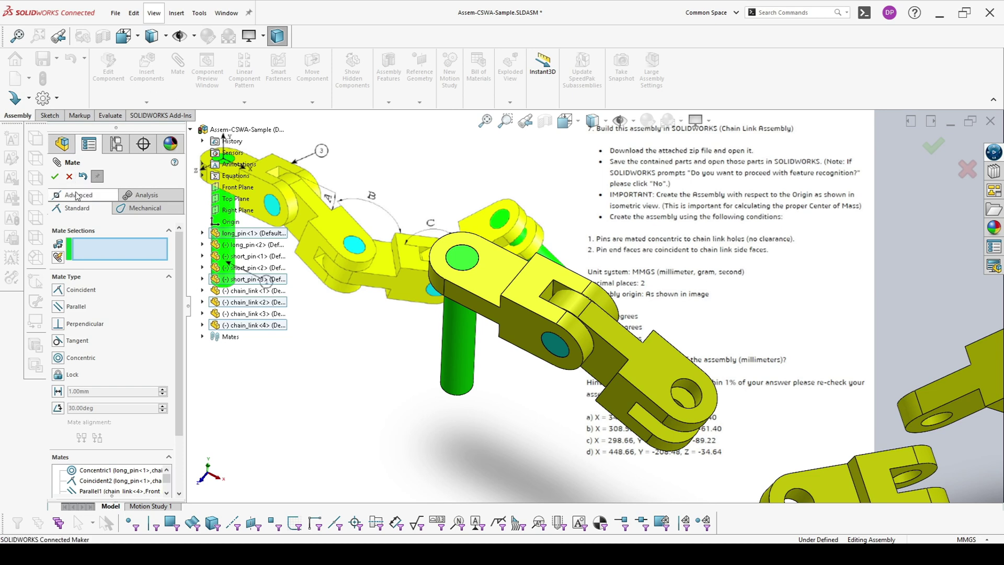
click(69, 176)
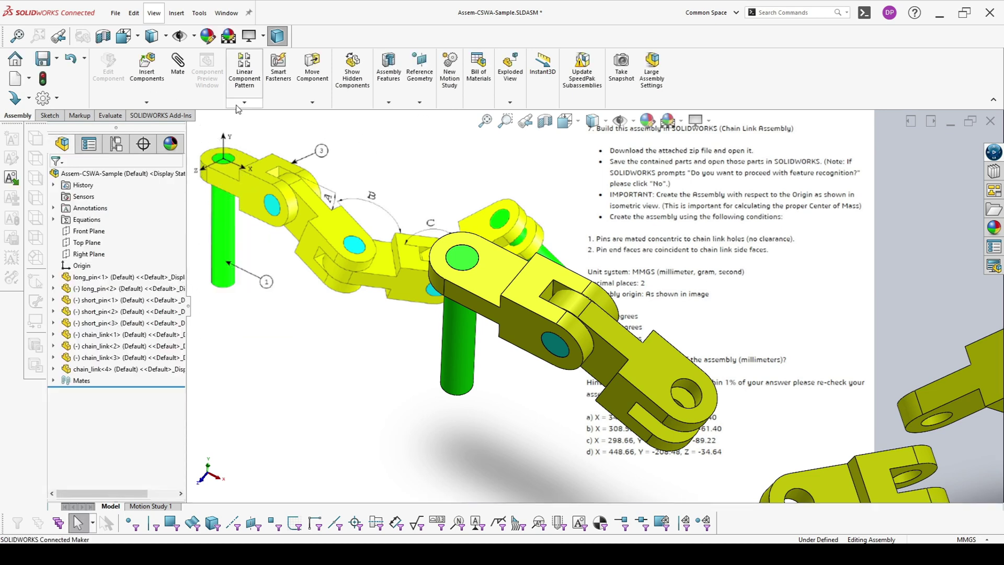
- Measure the second link's tongue edge and the first link's fork slot edge to compare their widths
click(104, 115)
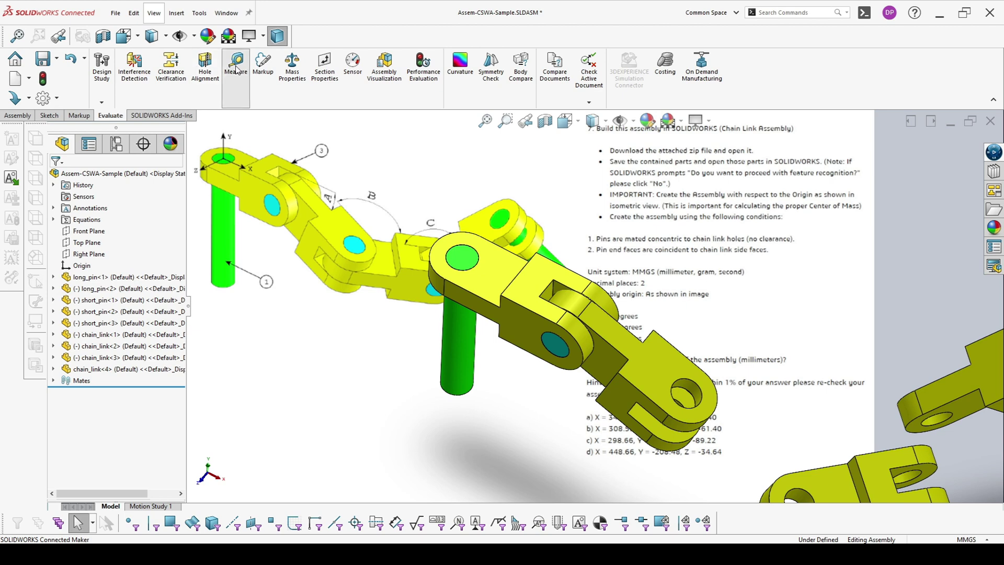
click(235, 65)
click(598, 313)
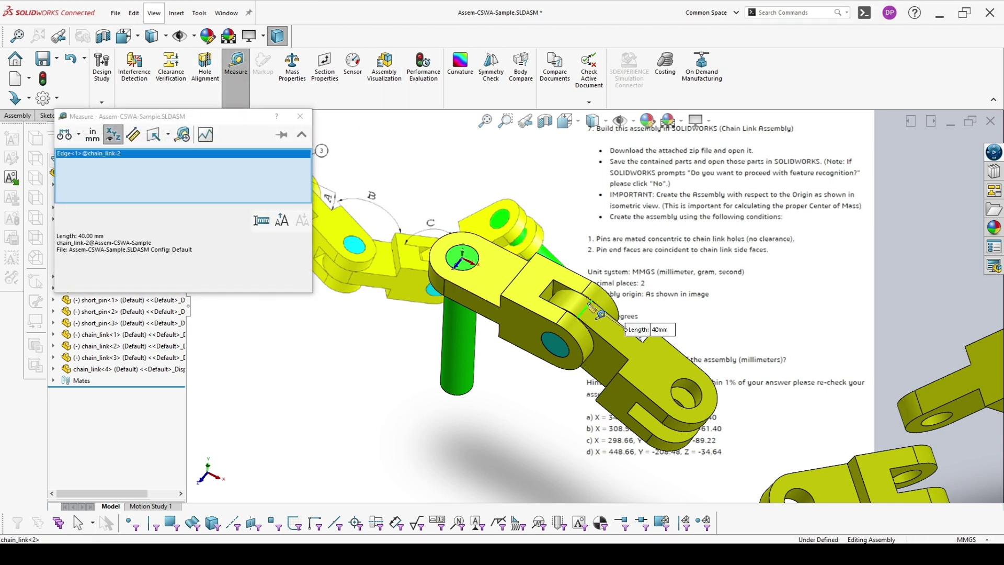
click(599, 314)
click(547, 293)
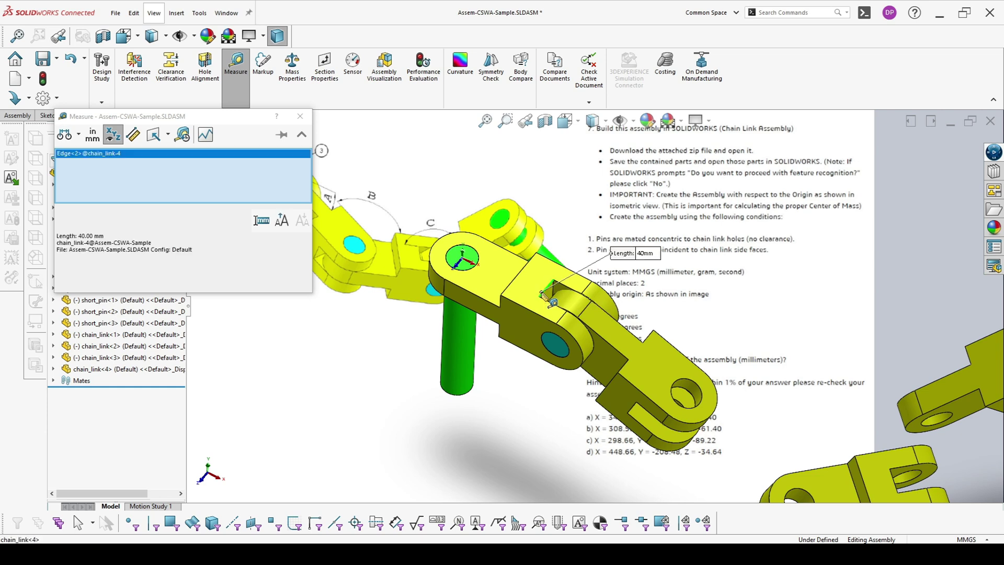
click(301, 121)
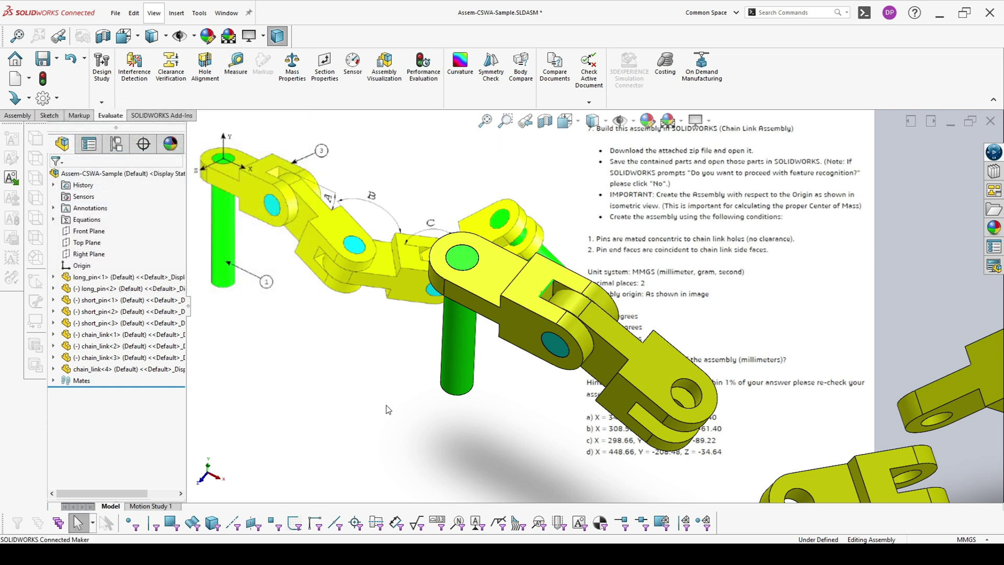
- Mate the second link's tongue side face coincident with the inner slot face of the first link's fork
click(31, 116)
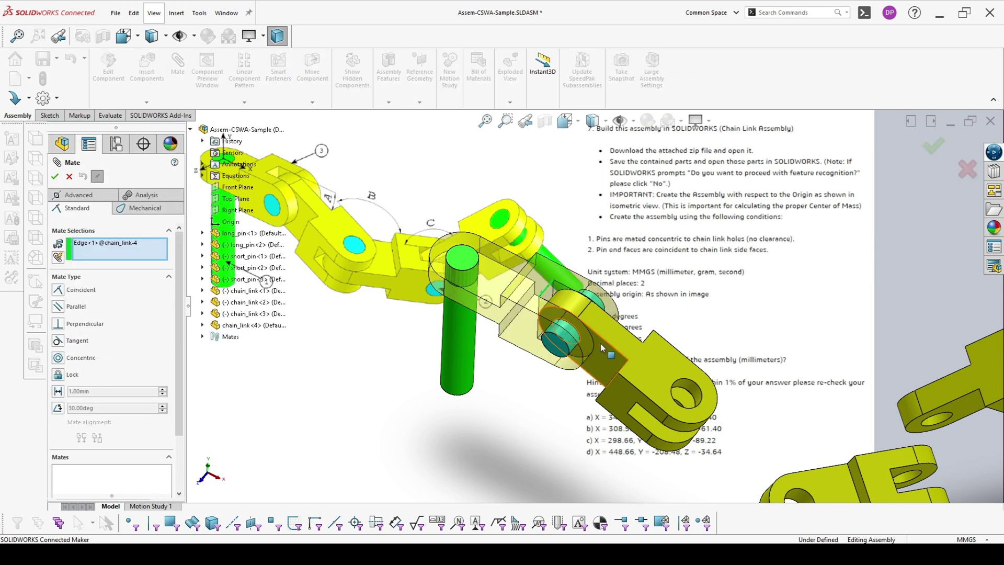
click(587, 318)
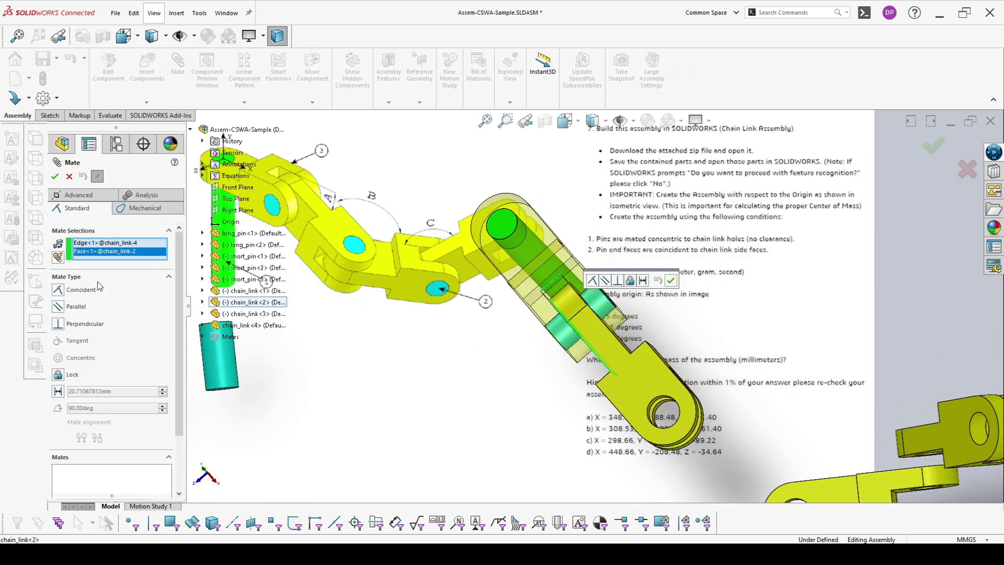
right_click(124, 245)
click(149, 262)
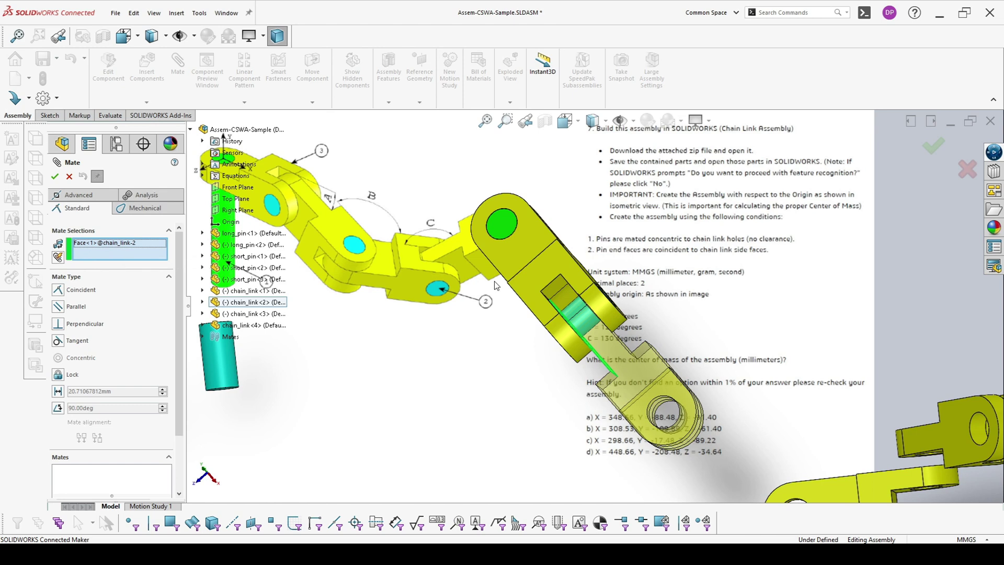
click(534, 336)
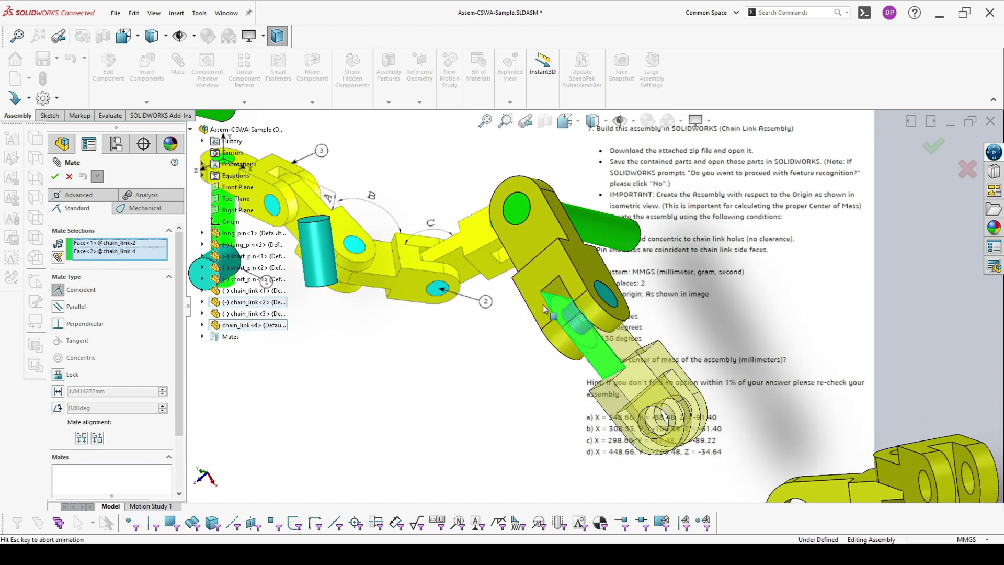
click(657, 294)
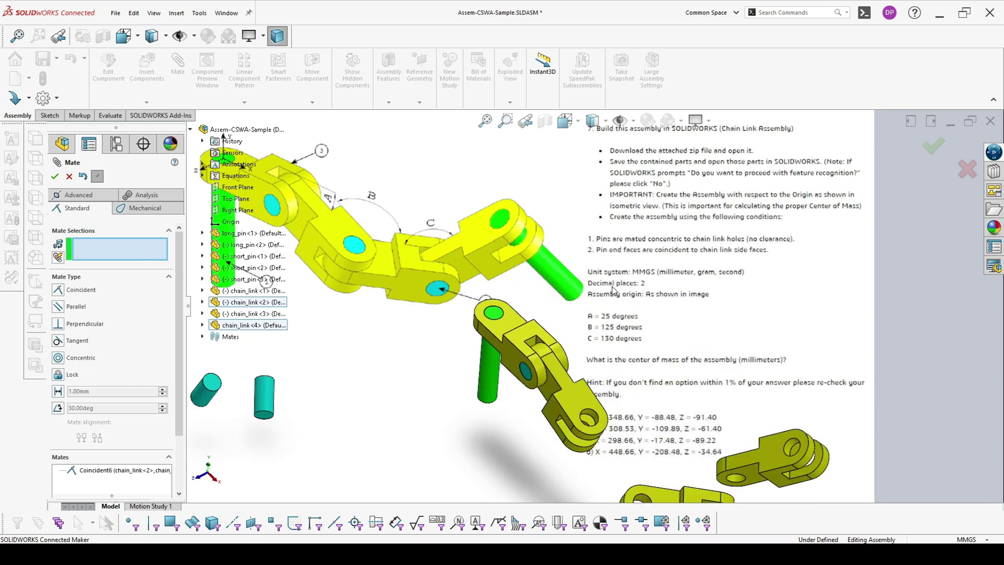
- Mate another short pin concentric with the second link's fork hole, with its end face coincident with the link's outer side face
click(263, 390)
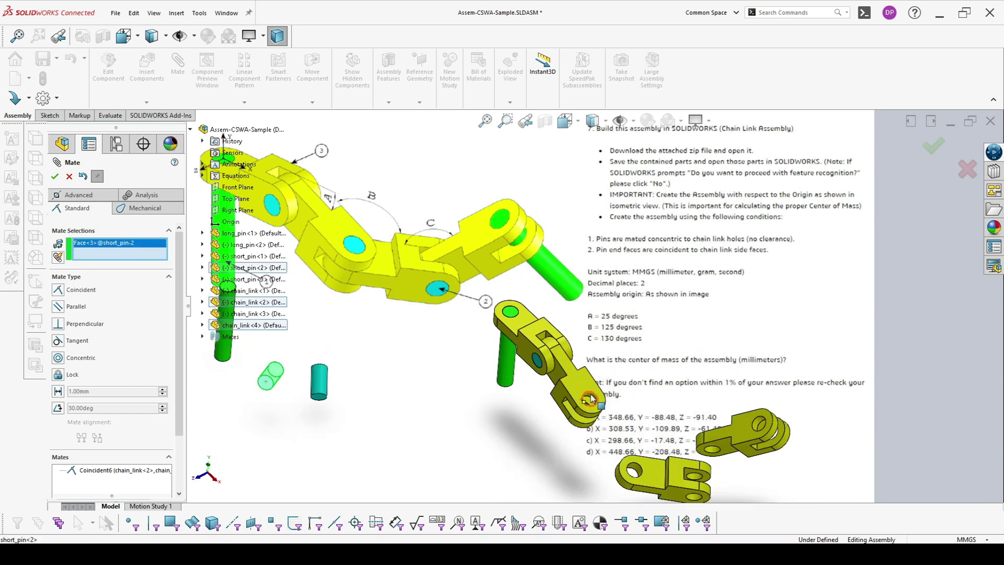
click(591, 400)
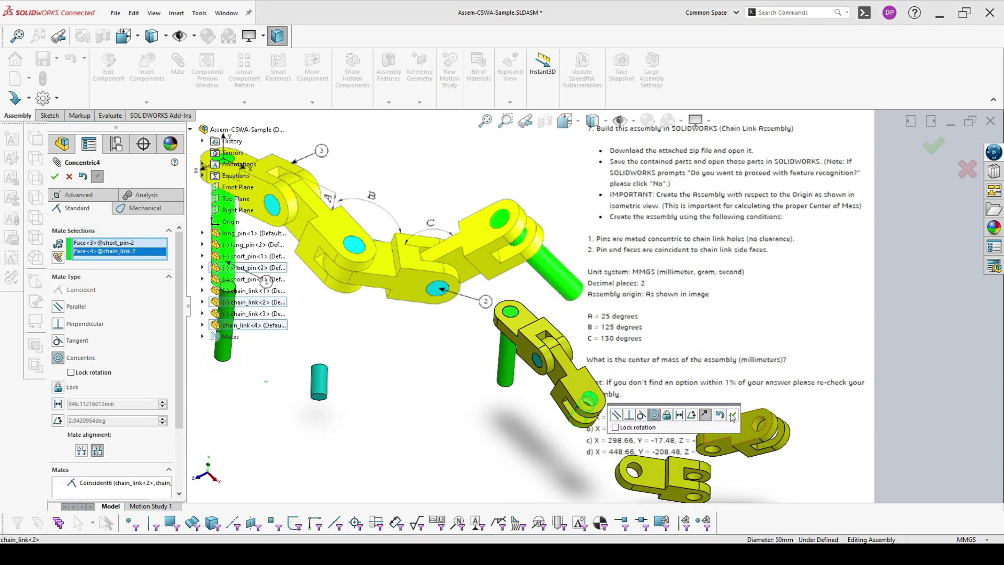
click(733, 416)
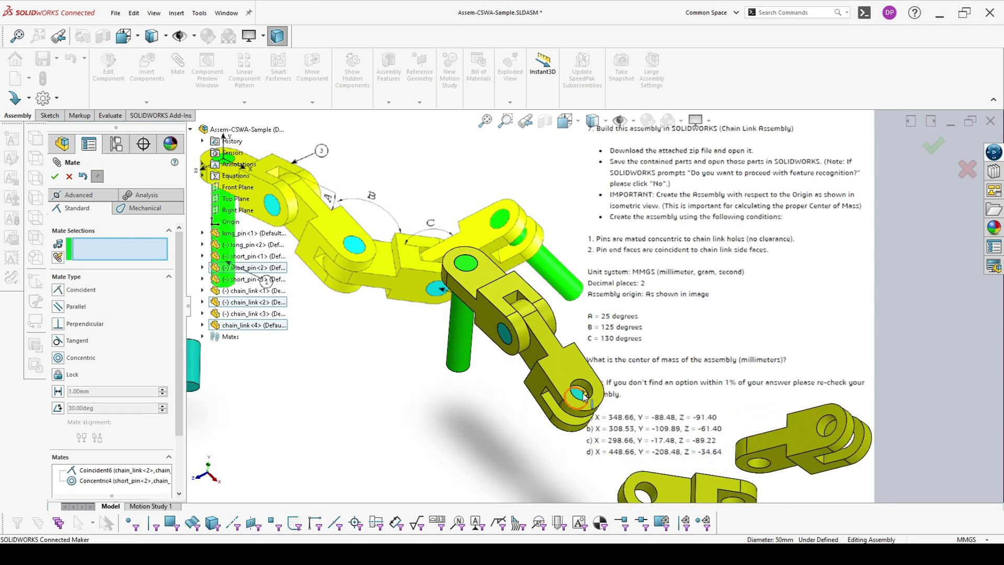
click(582, 395)
click(571, 375)
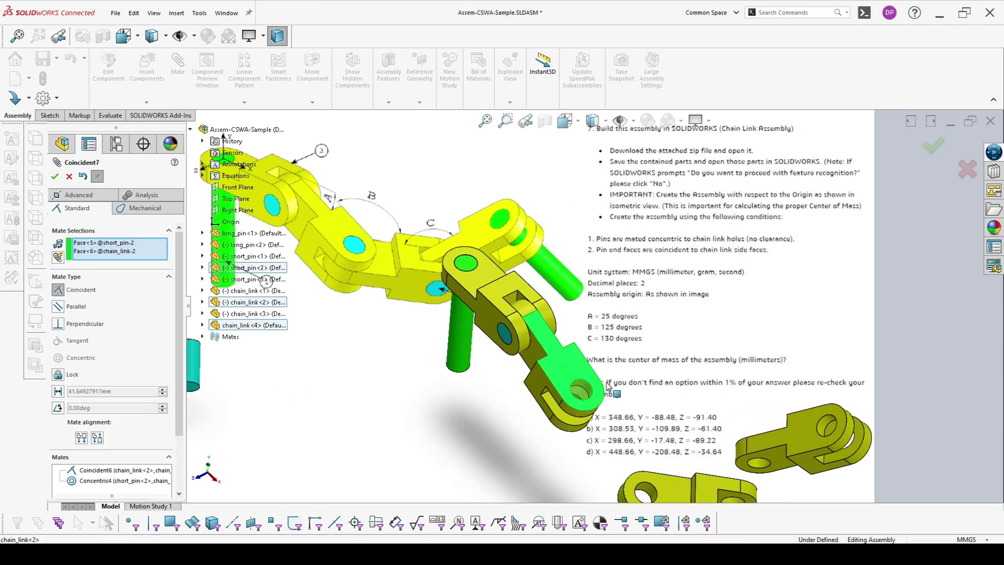
click(718, 397)
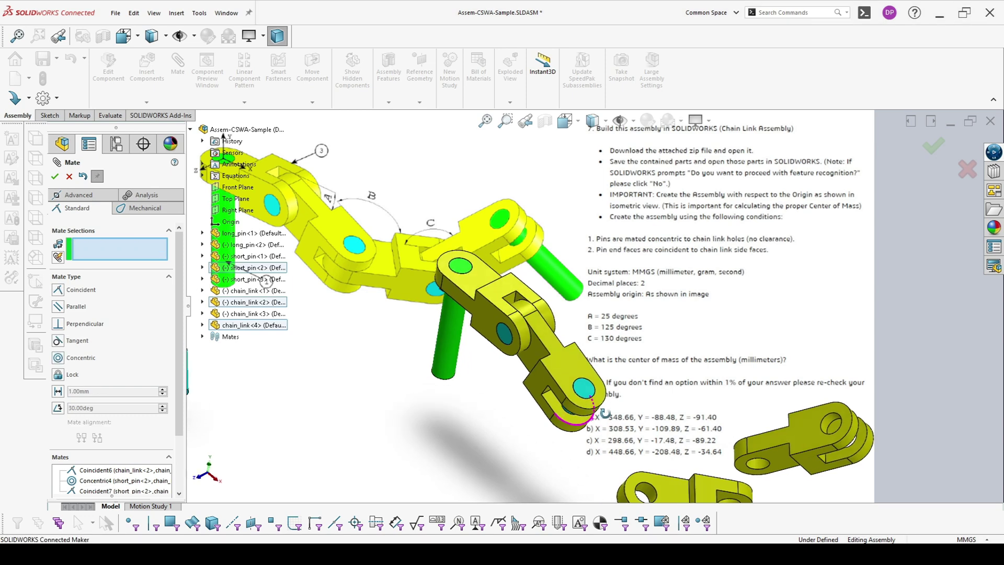
- Mate a third chain link's single-end hole concentric with the second link's pin and its tongue face coincident with the inner fork face
click(572, 408)
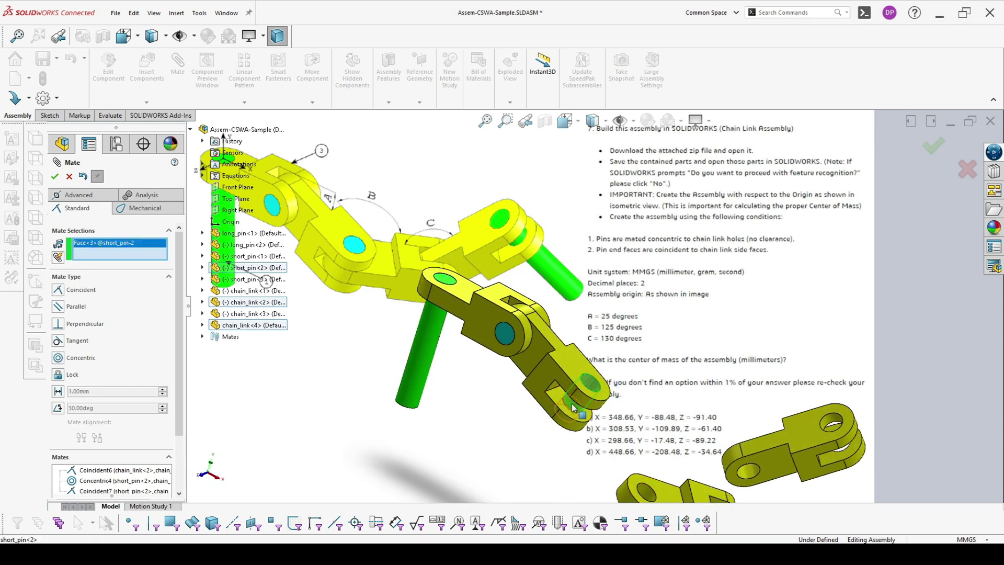
click(647, 493)
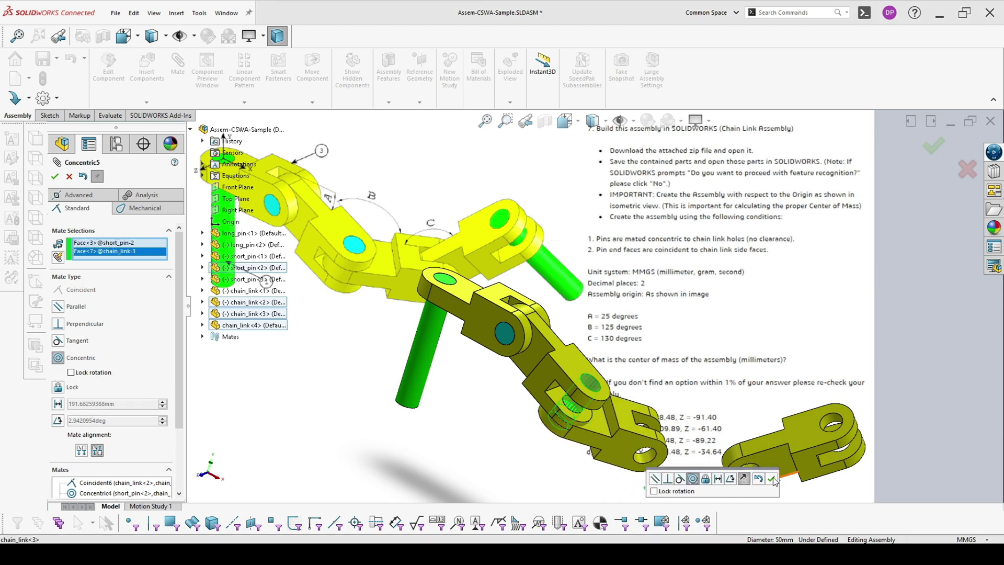
click(772, 478)
click(597, 366)
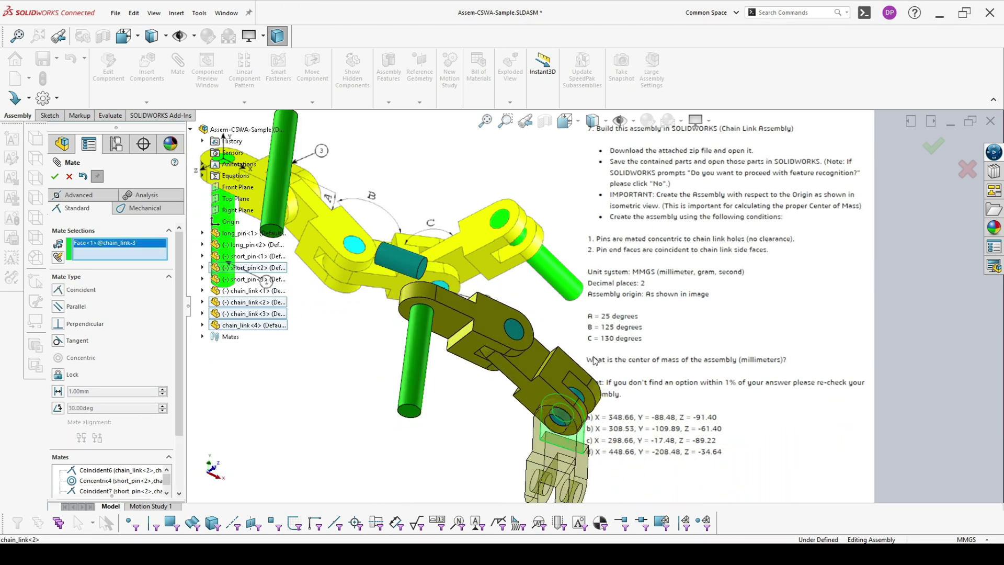
click(578, 388)
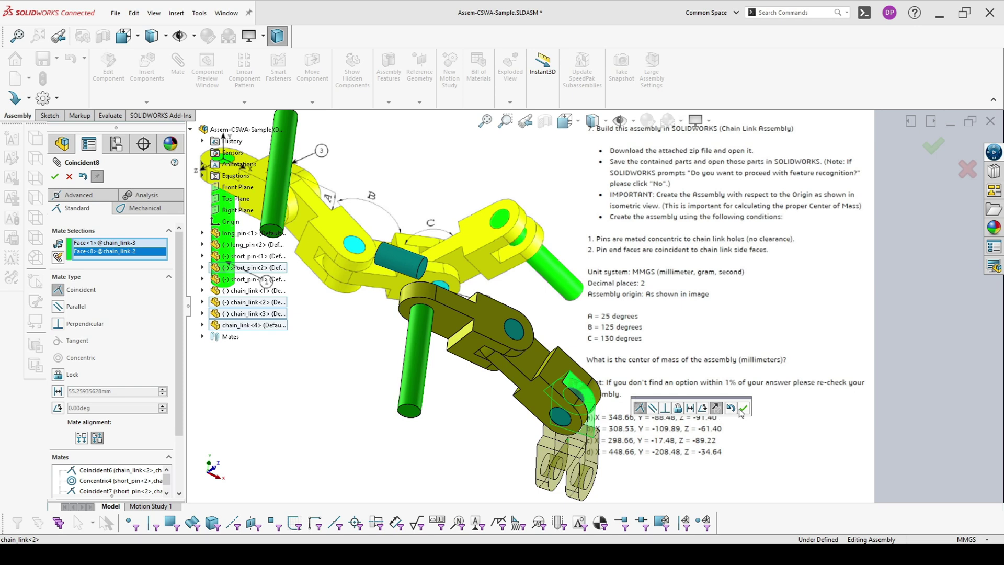
click(743, 408)
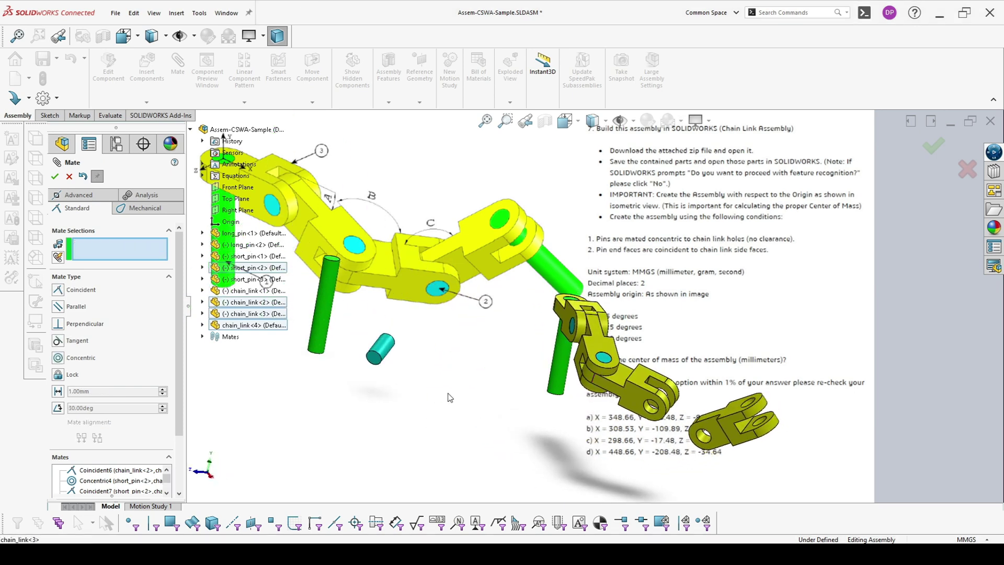
- Mate a short pin concentric with the third link's fork hole, with its end face coincident with that link's side face
click(385, 347)
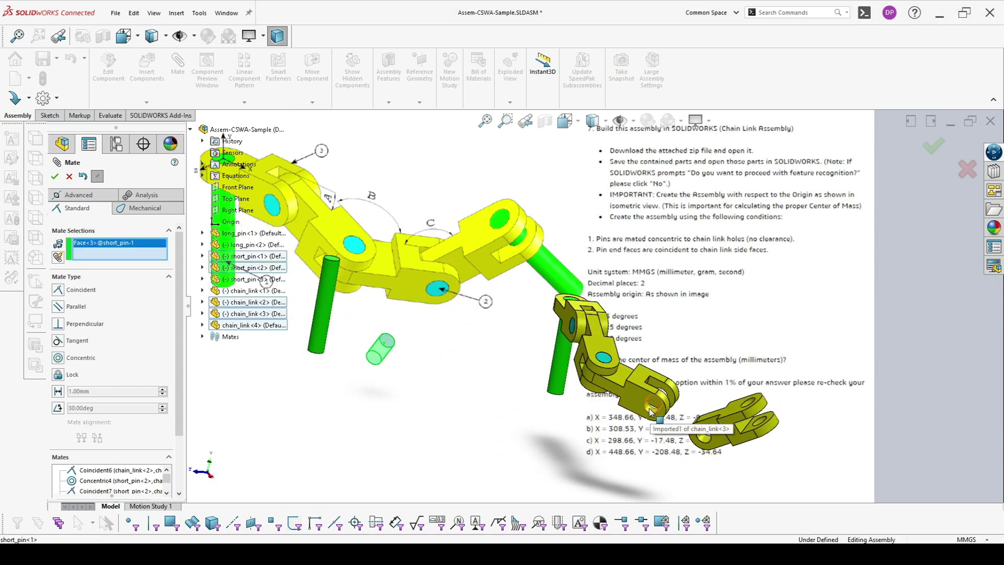
click(653, 418)
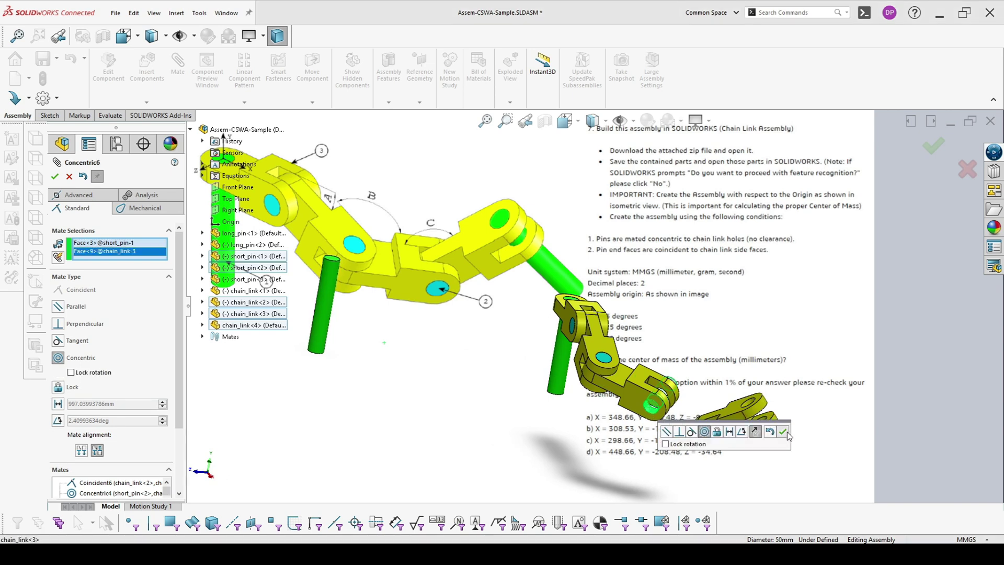
click(785, 432)
click(630, 400)
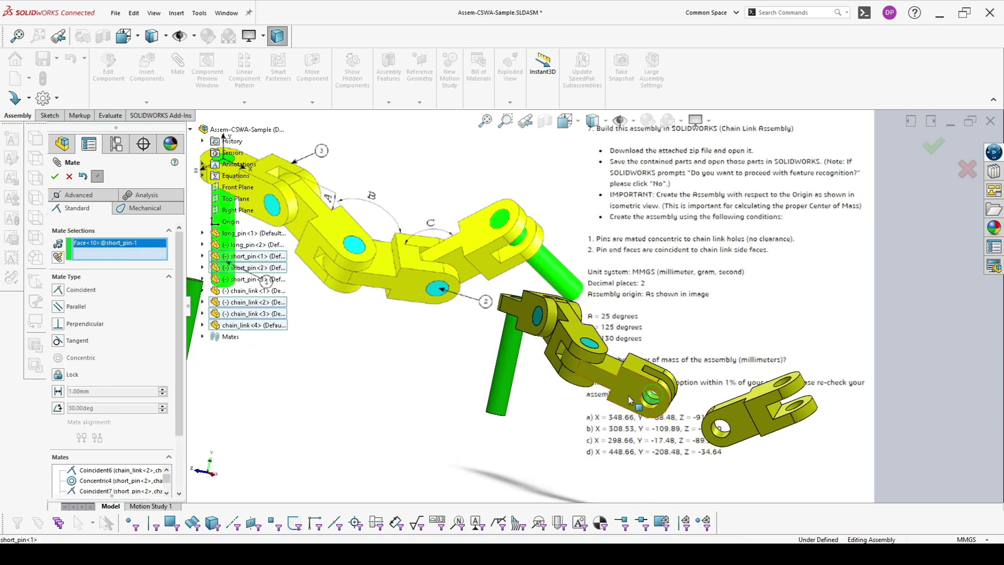
click(630, 400)
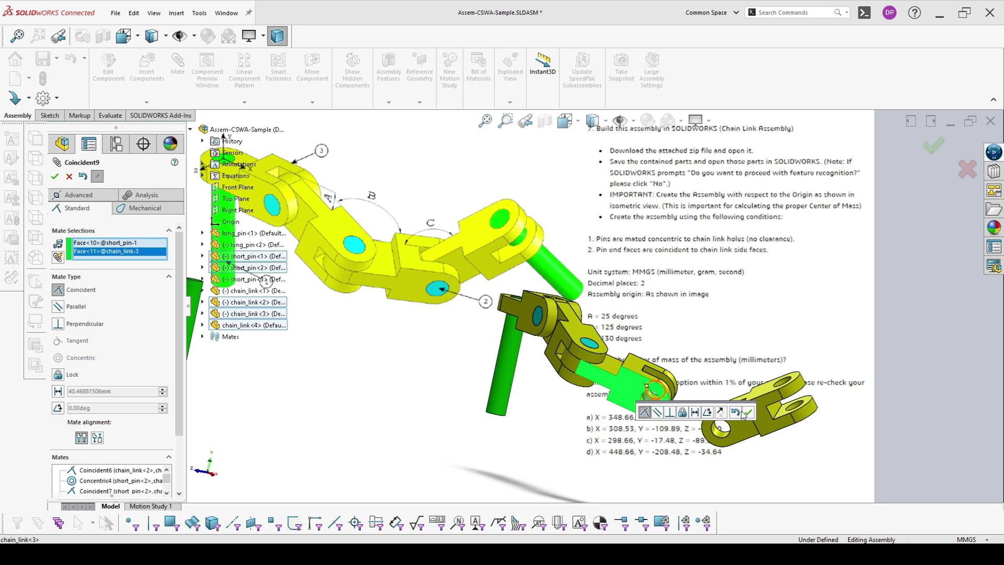
click(748, 412)
- Mate the fourth chain link's single-end hole concentric with the third link's pin and its tongue face coincident with the inner fork face
click(717, 434)
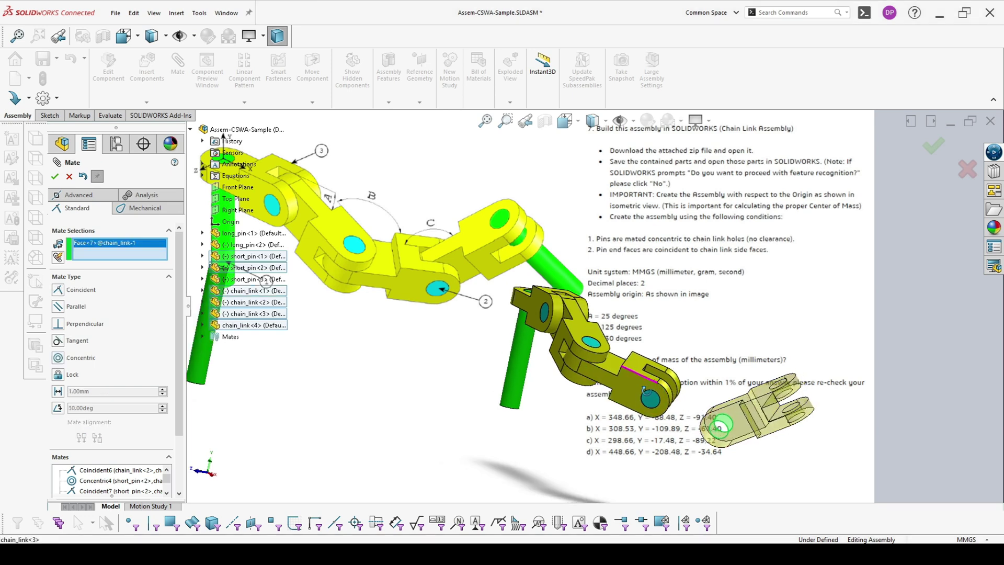
click(675, 386)
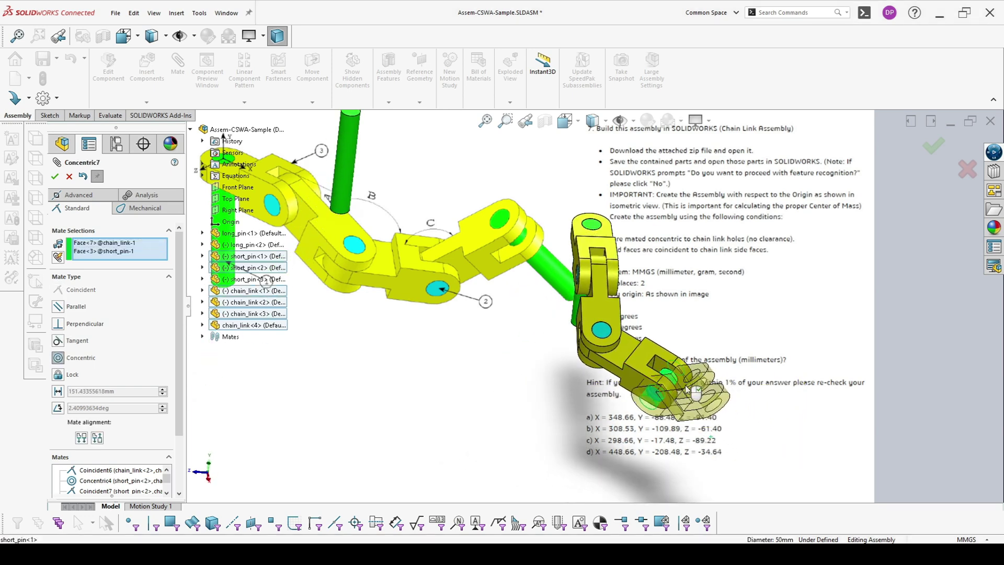
click(814, 400)
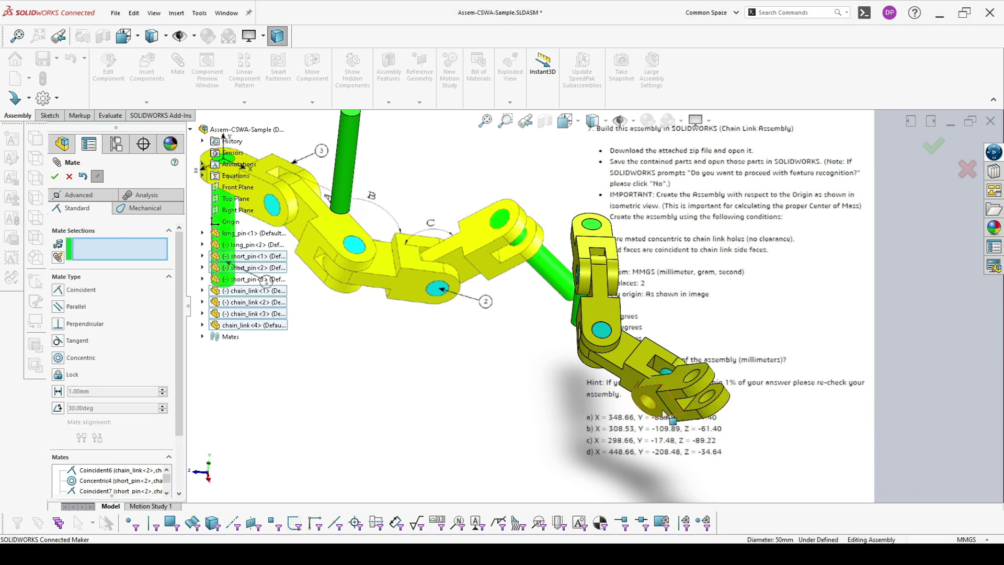
click(679, 404)
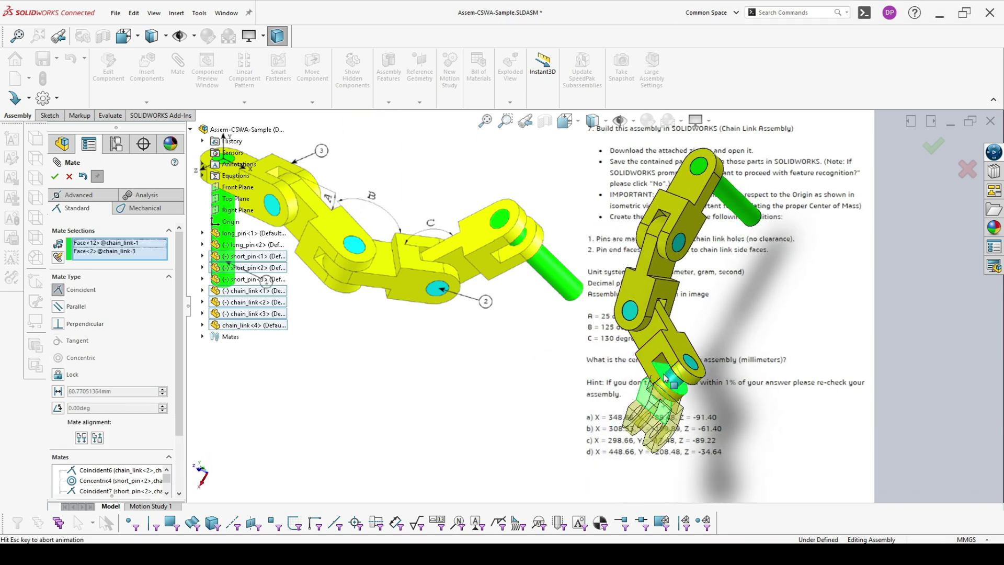
click(667, 373)
click(878, 419)
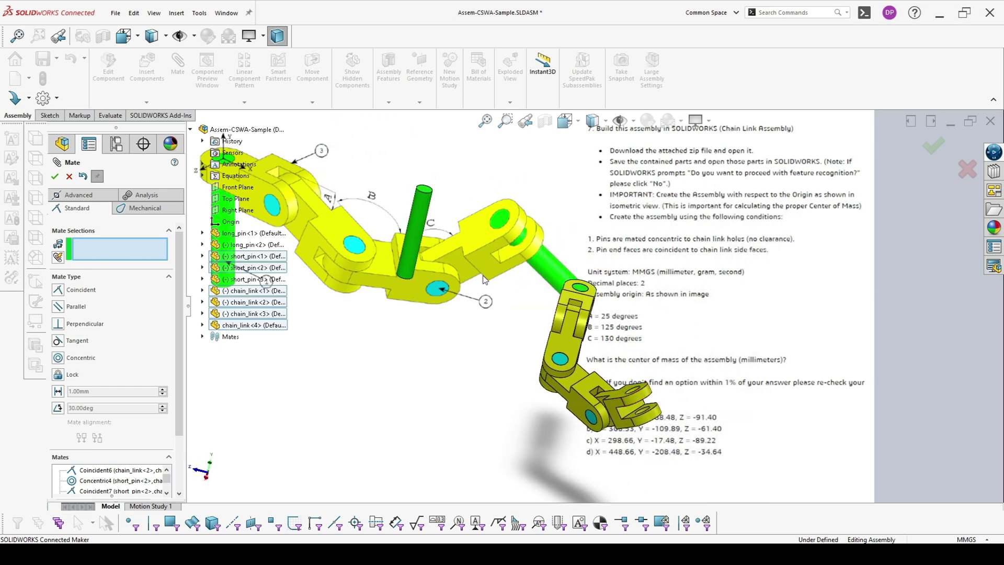
- Mate the free long pin concentric with the fourth link's fork hole, with its end face coincident with the link's outer side face
click(414, 193)
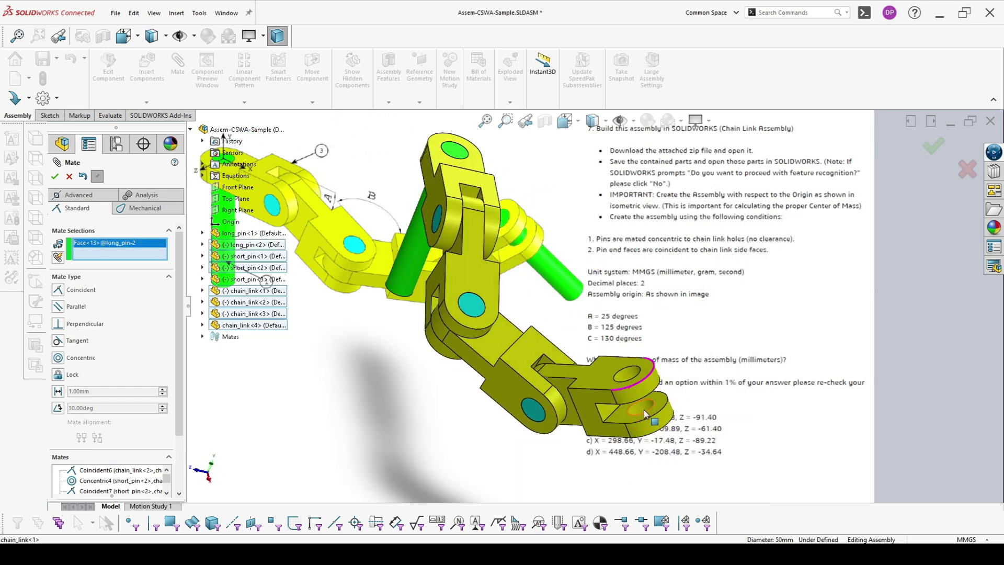
click(627, 376)
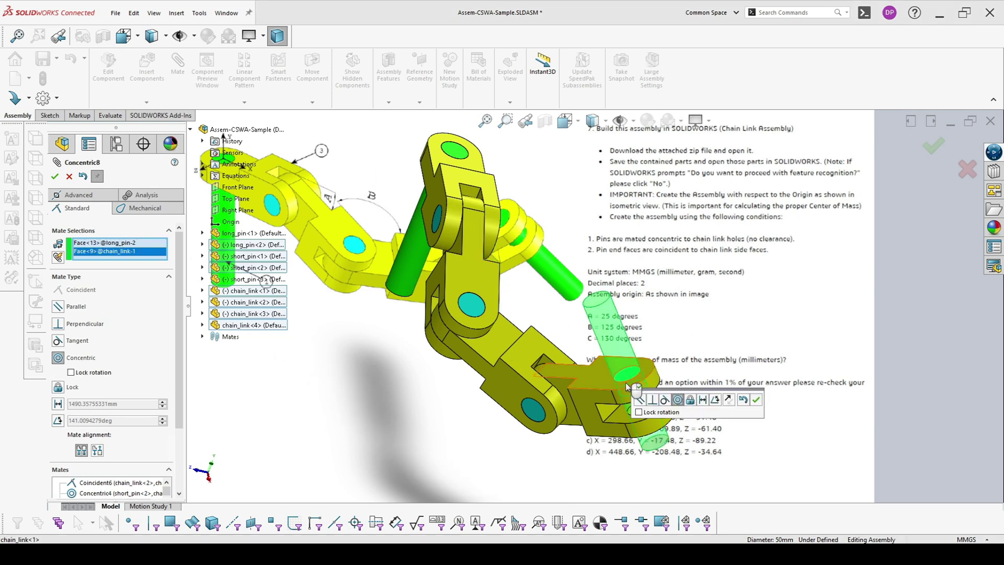
click(756, 399)
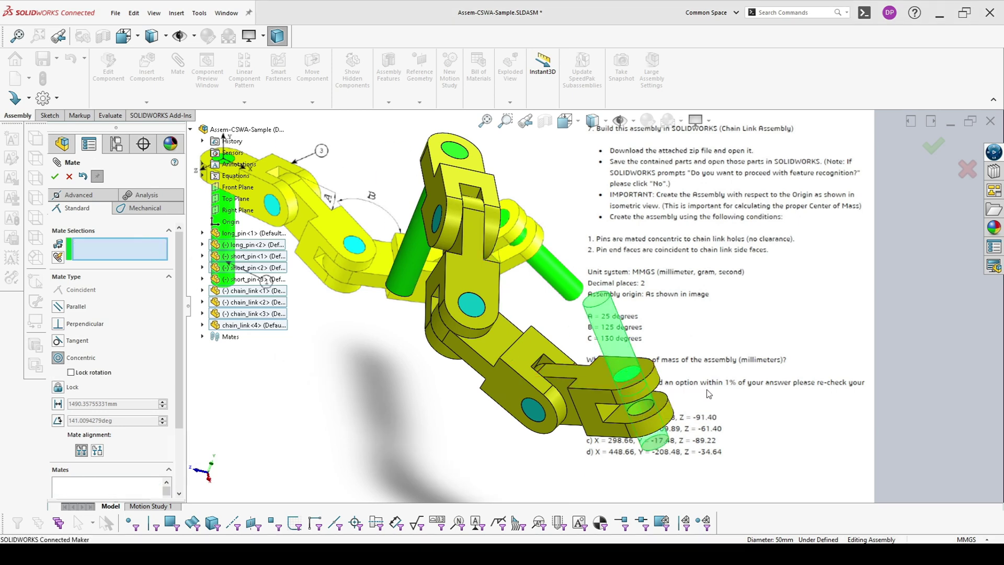
click(599, 378)
click(600, 310)
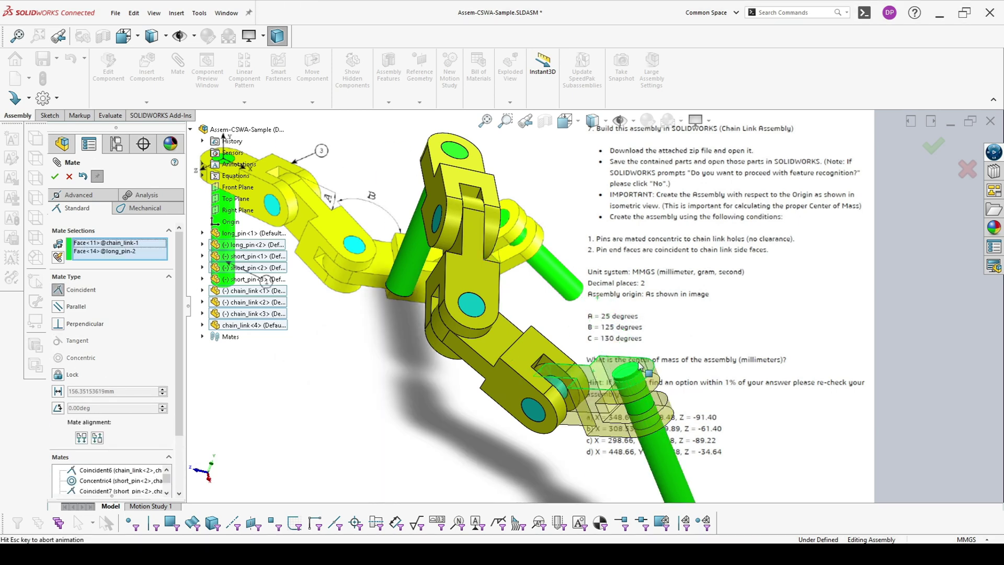
click(764, 387)
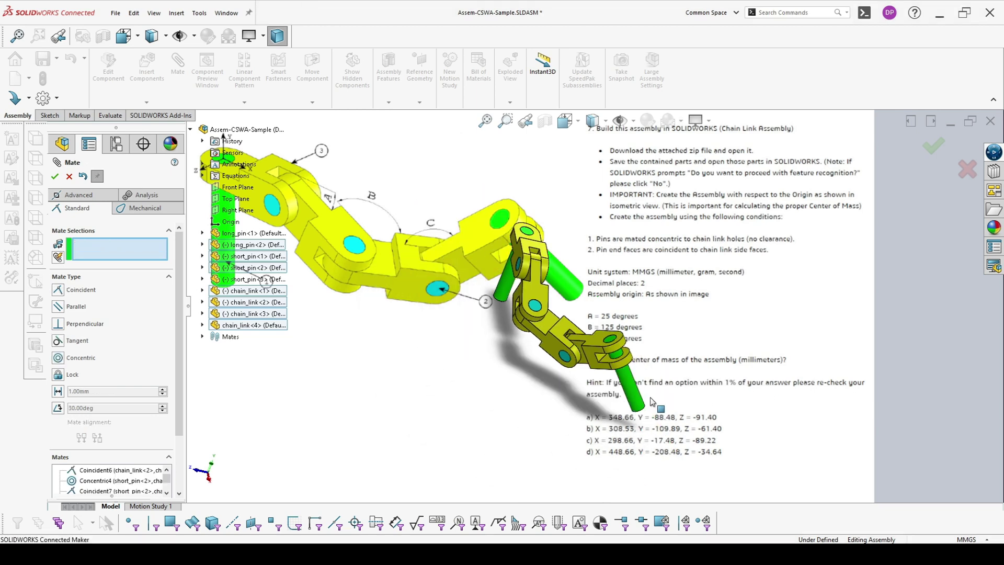
- Add a 25-degree angle mate between the flat faces of the first and second chain links, with its direction flipped to match angle A
drag(567, 270, 630, 277)
drag(561, 293, 501, 296)
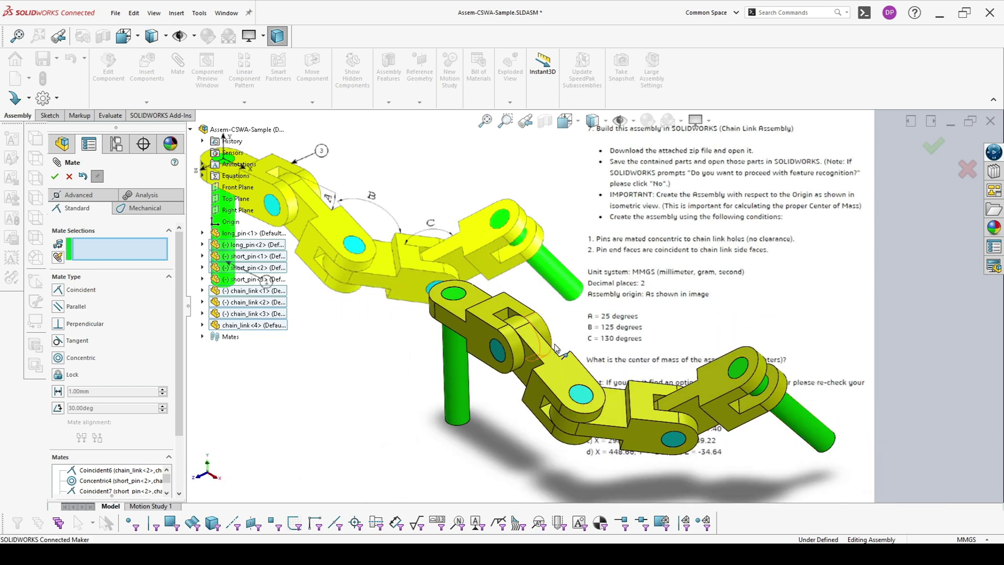
click(548, 358)
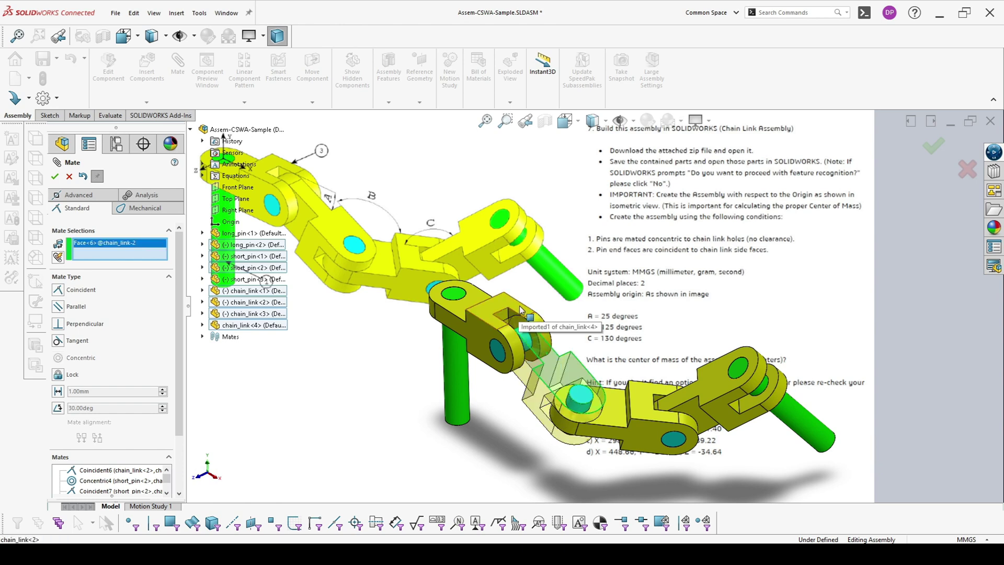
click(521, 311)
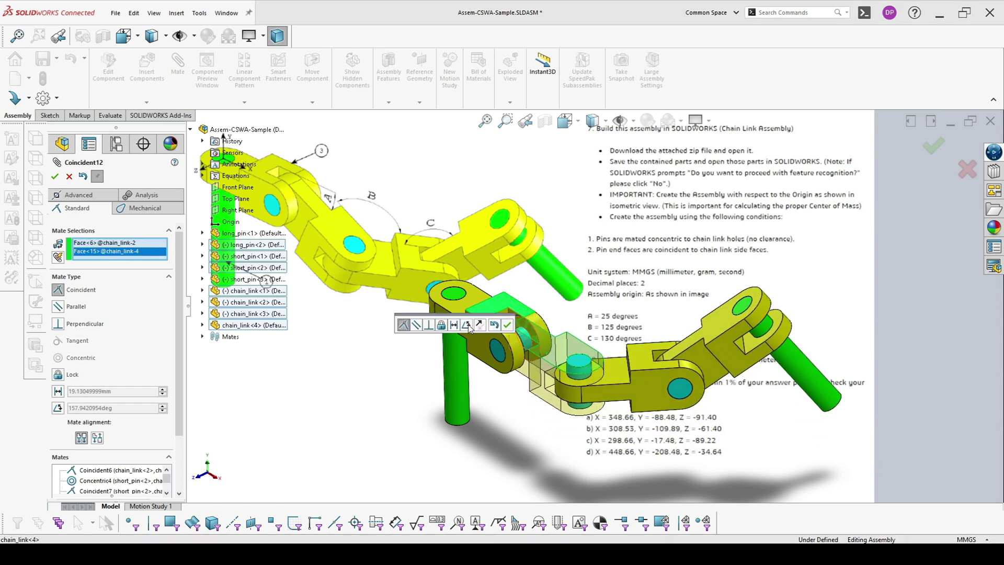
click(466, 324)
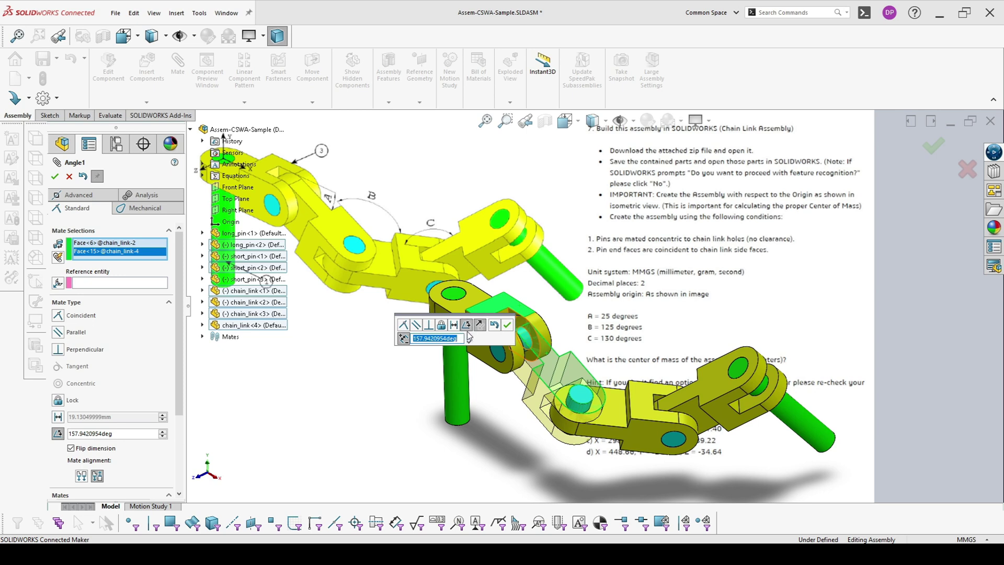
click(404, 339)
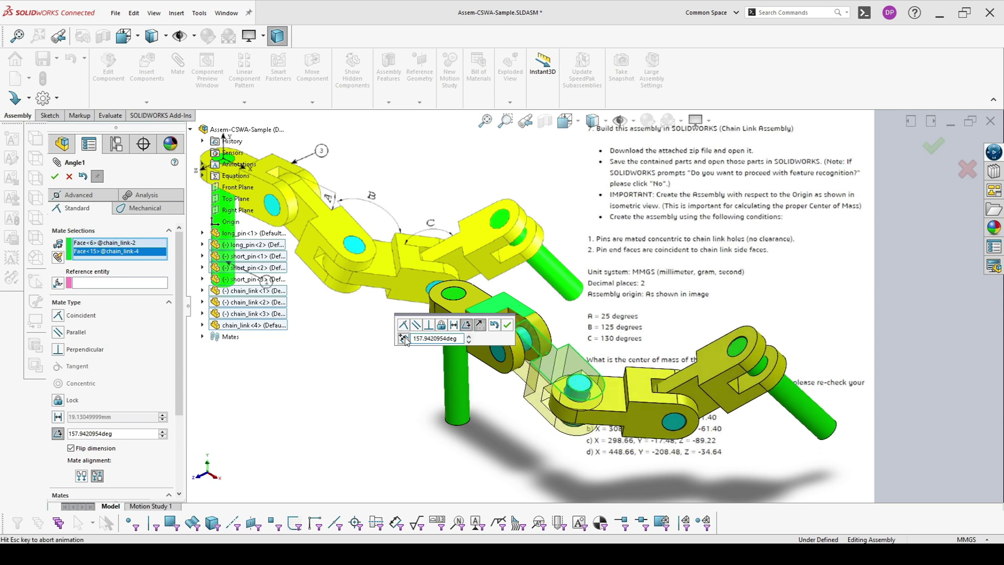
click(480, 325)
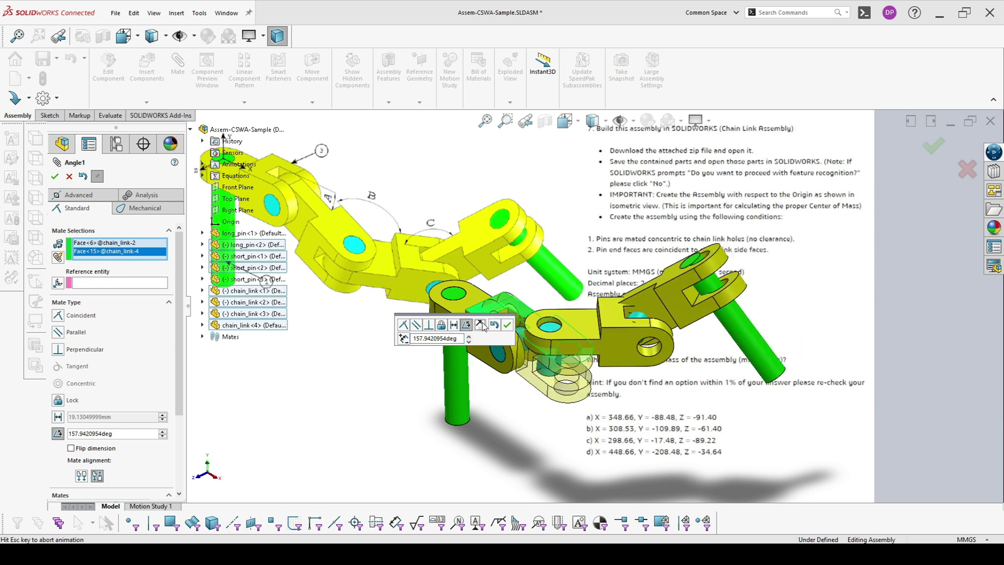
click(404, 339)
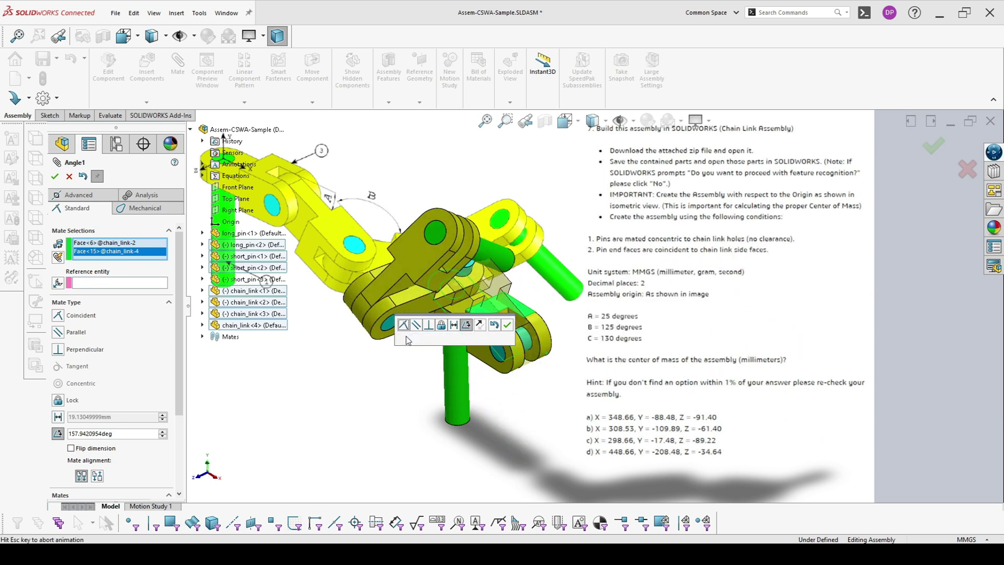
text(25)
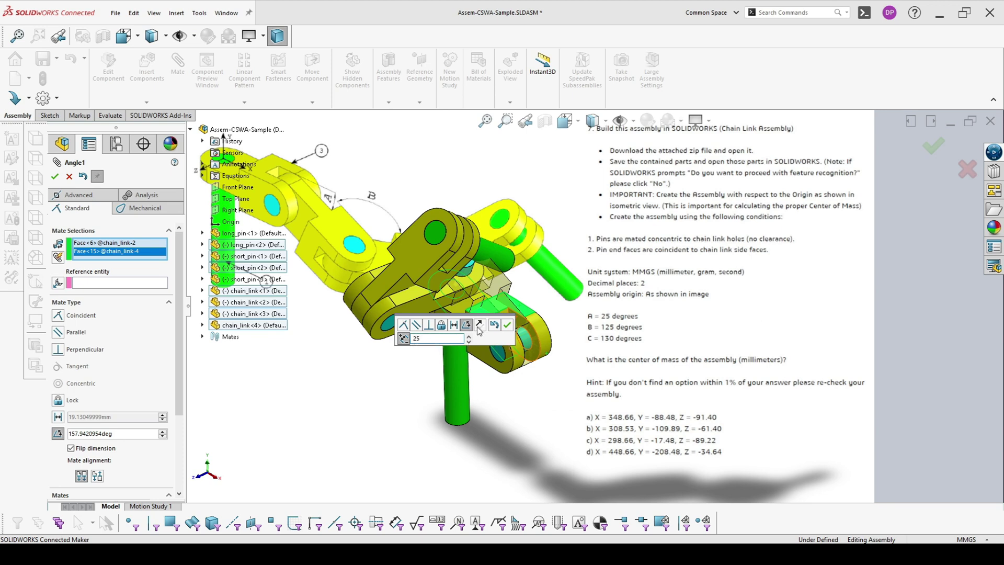
key(Return)
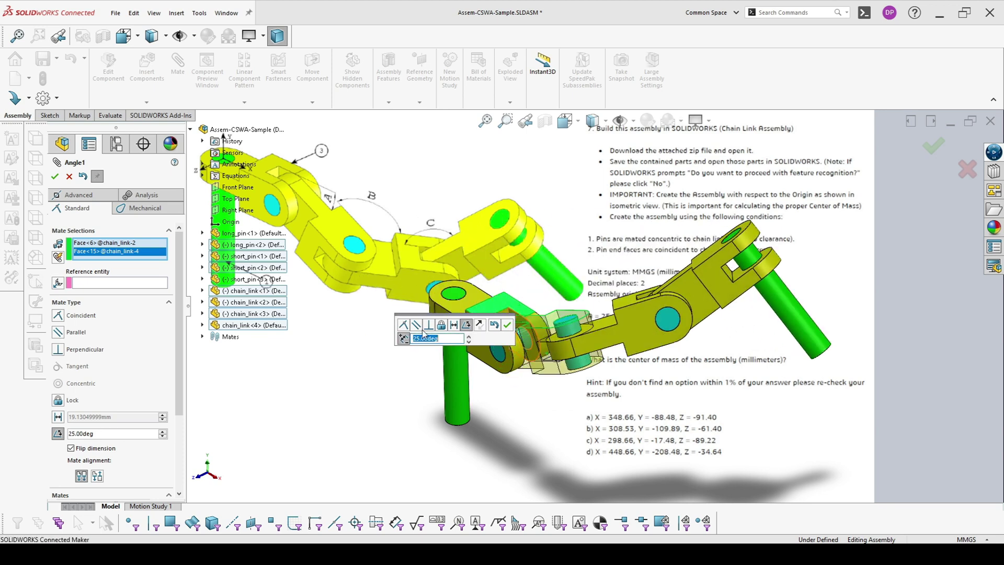
click(403, 338)
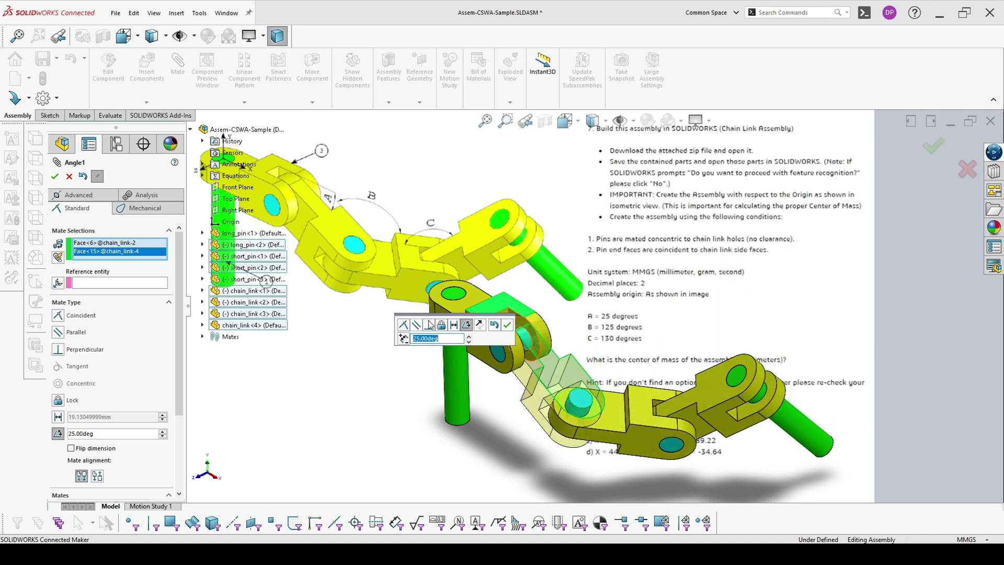
click(507, 325)
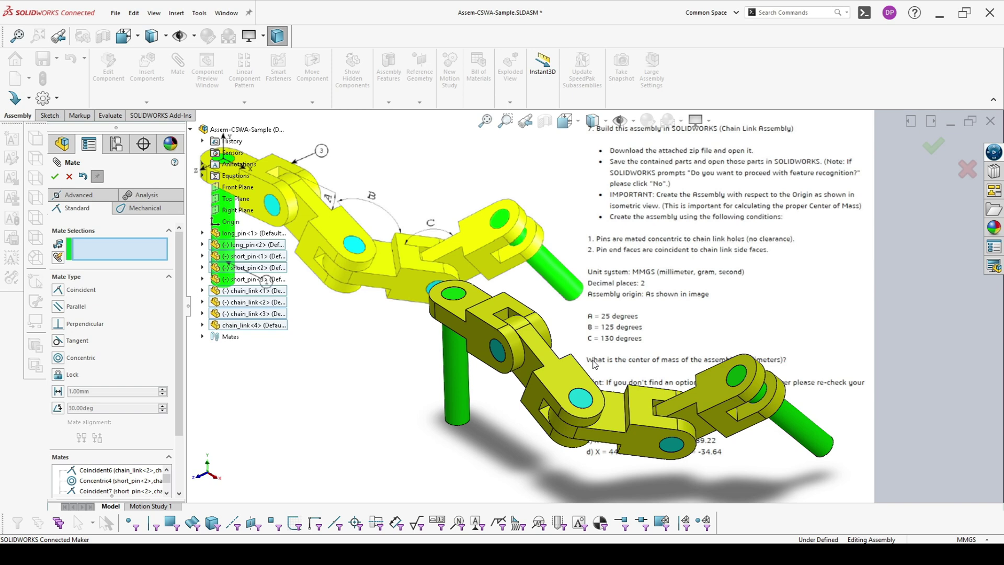
- Add a 125-degree angle mate between the adjoining faces of the second and third chain links for angle B
click(606, 378)
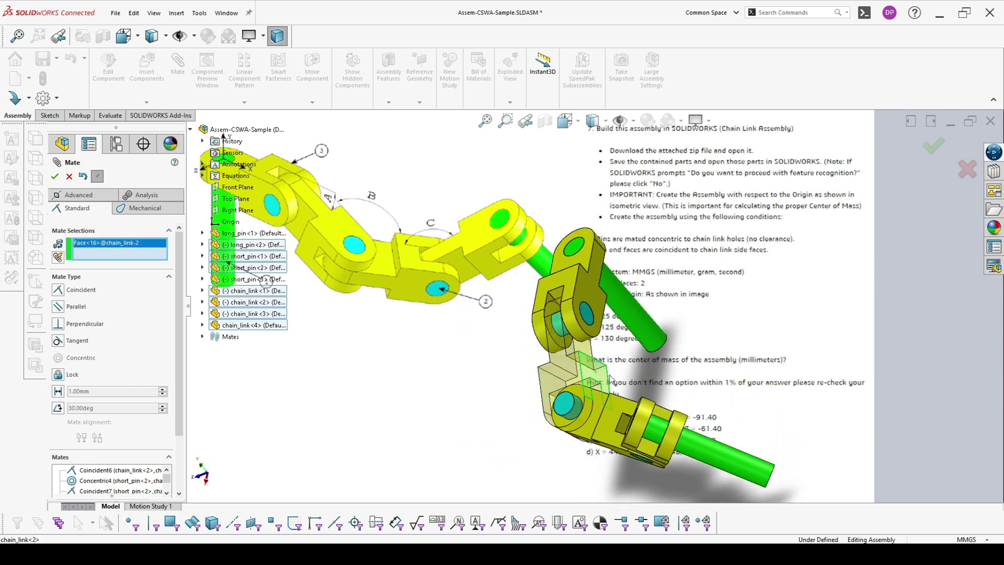
click(622, 432)
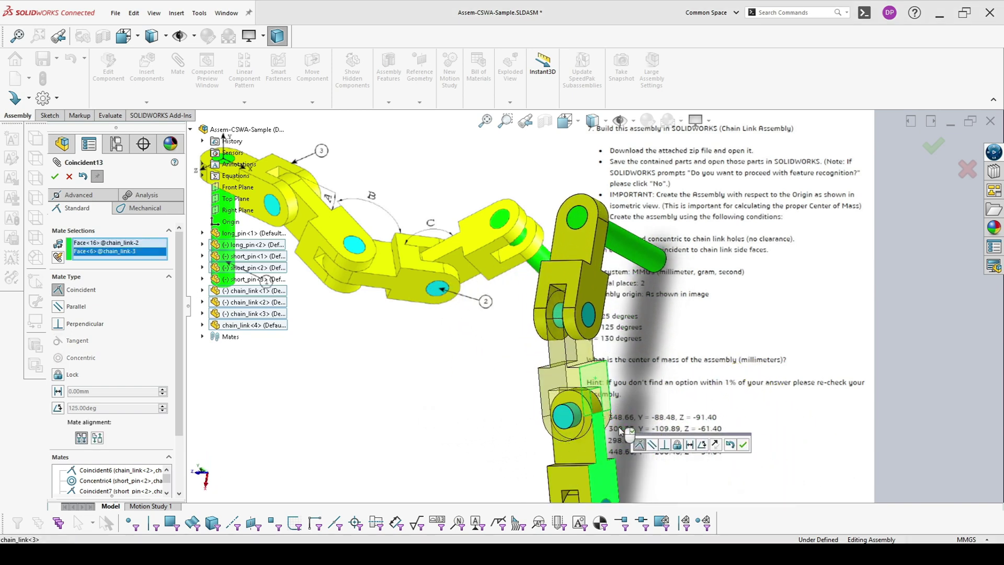
click(702, 445)
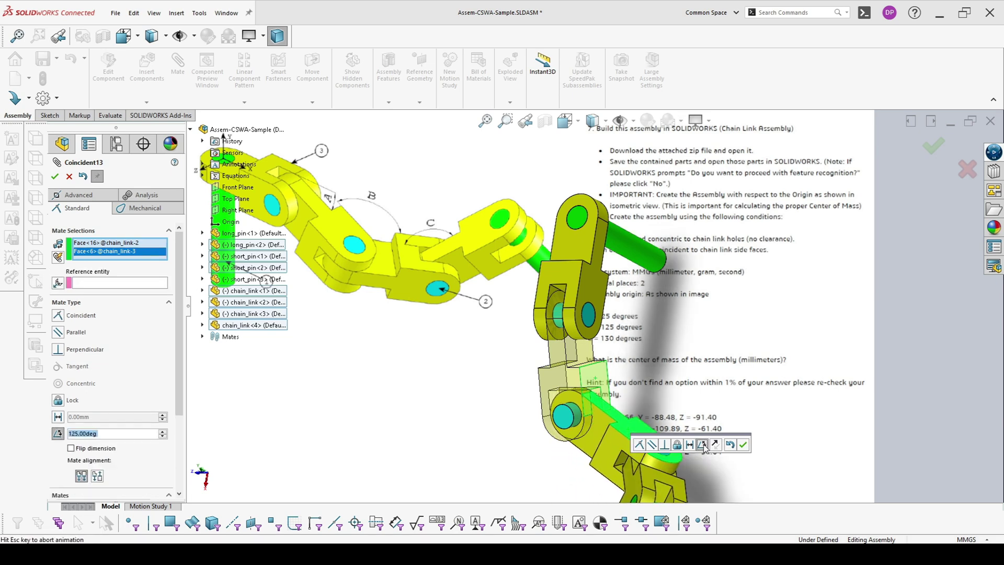
text(12)
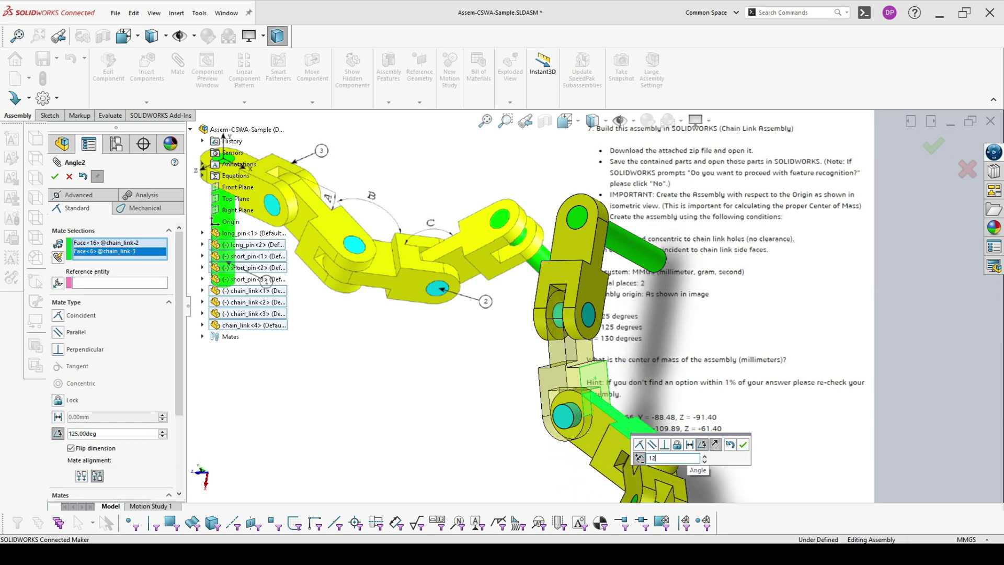
text(5.00deg)
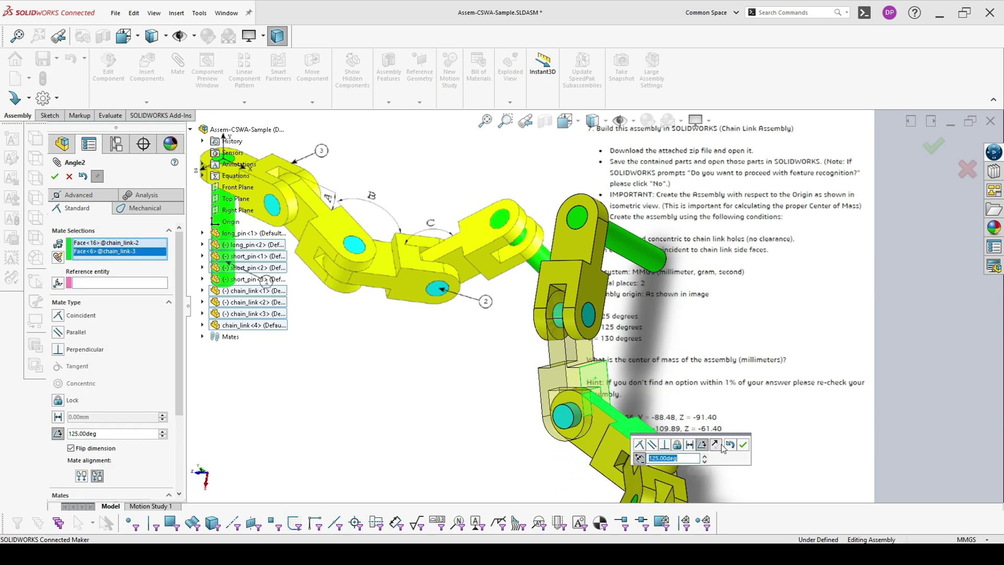
click(745, 447)
- Add a 130-degree angle mate between the adjoining faces of the third and fourth chain links for angle C, and finish mating
key(ctrl+7)
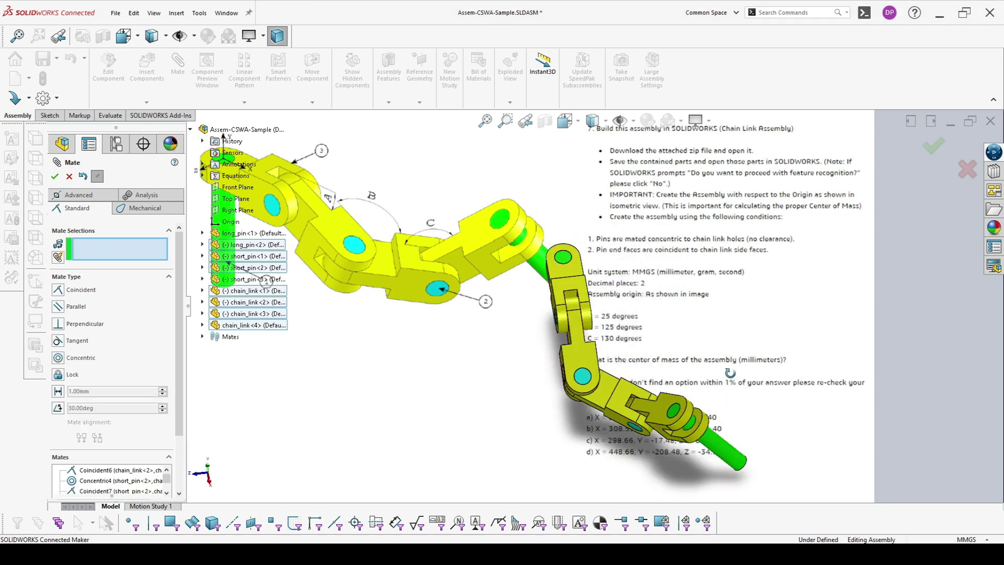
scroll(705, 363, down, 5)
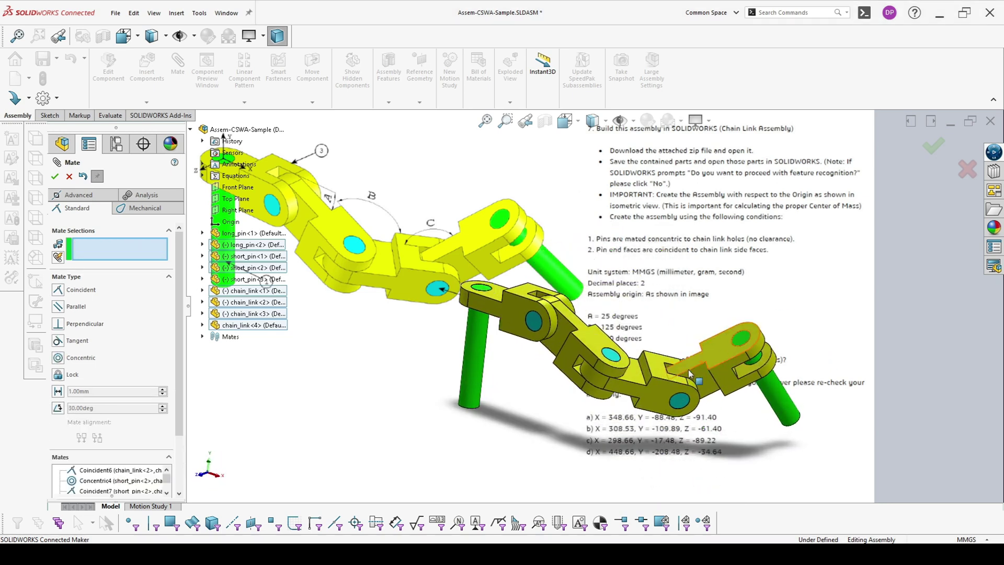
click(632, 354)
click(712, 351)
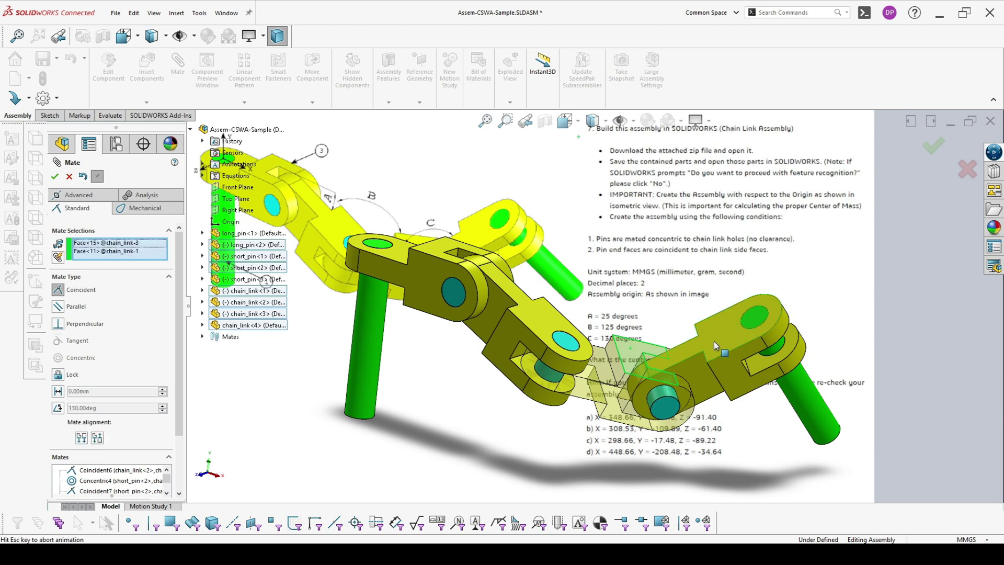
click(790, 358)
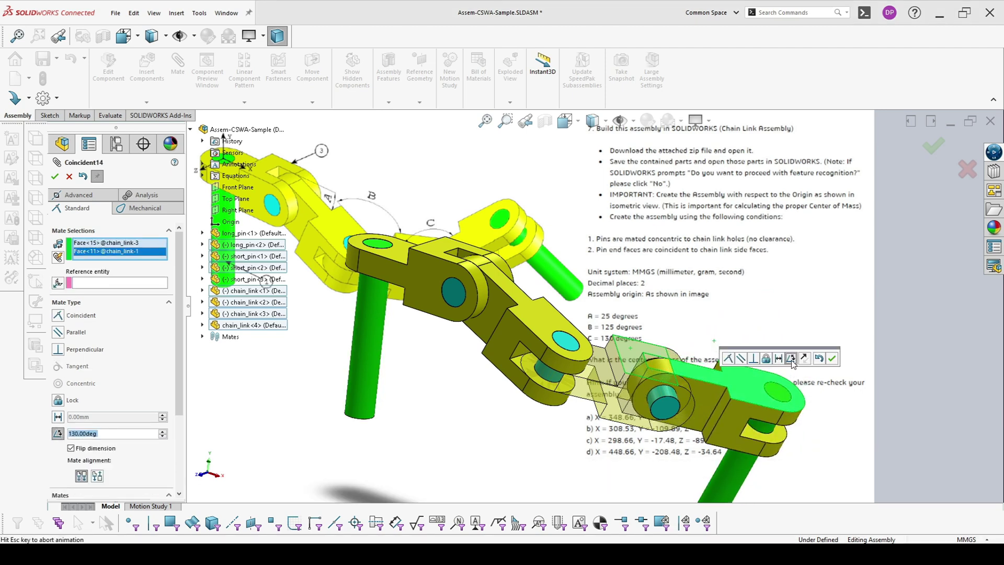
click(831, 358)
drag(559, 286, 470, 327)
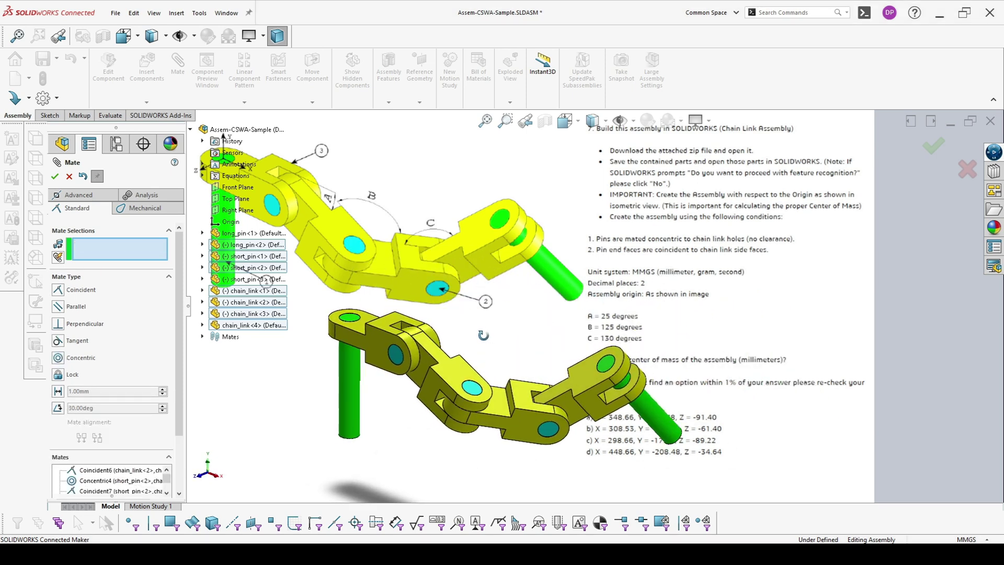
click(54, 176)
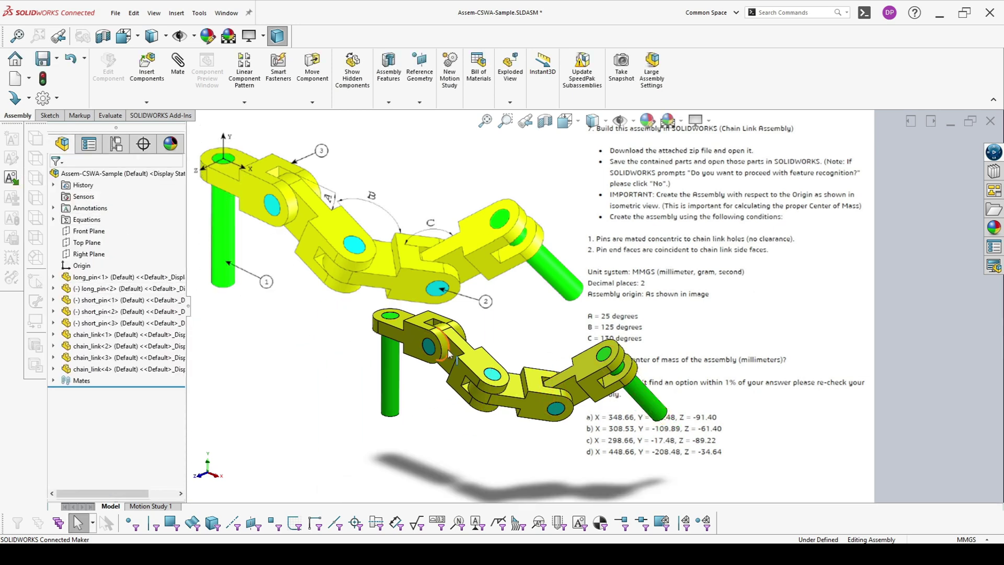
click(444, 353)
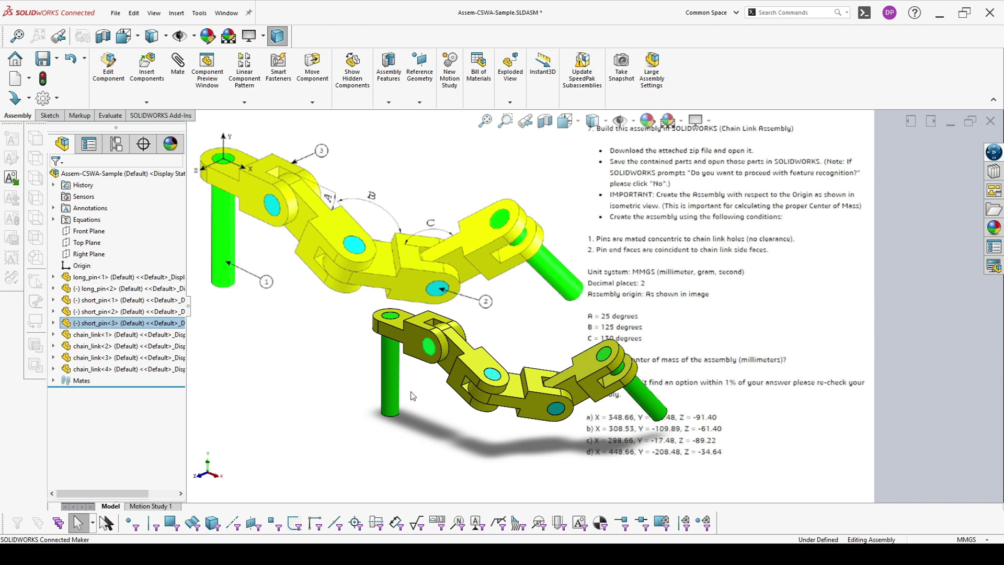
click(469, 425)
scroll(591, 319, up, 4)
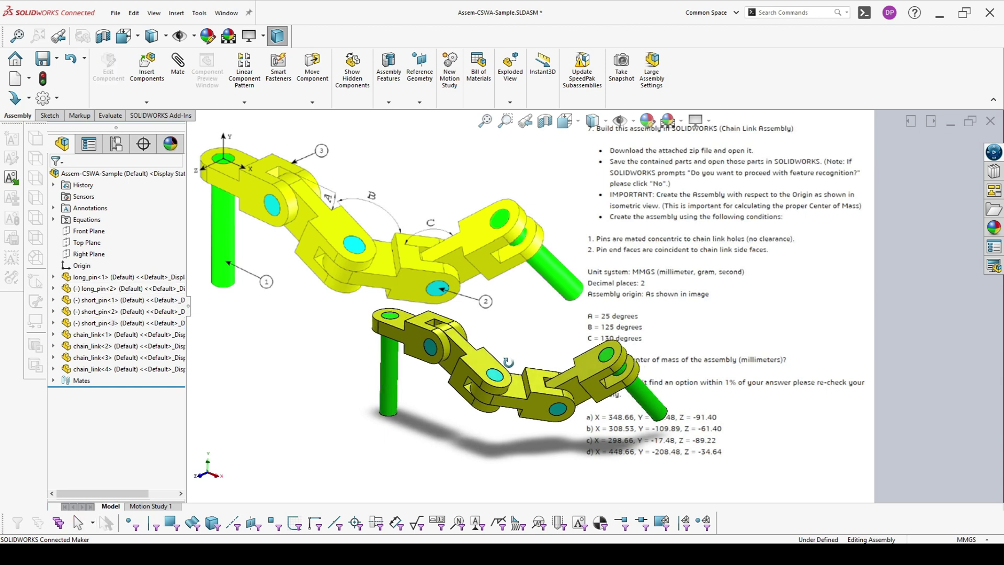
scroll(545, 315, down, 5)
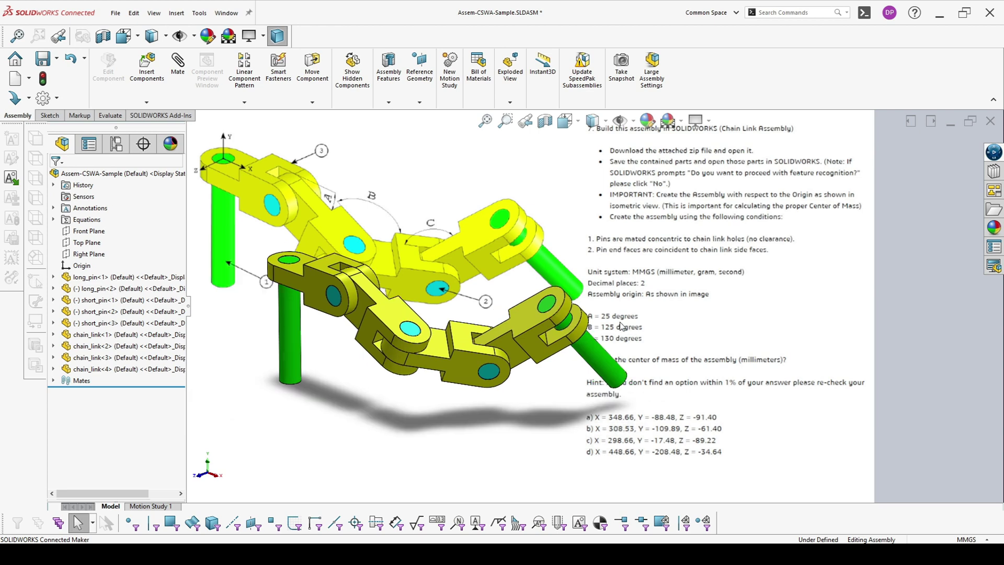
scroll(608, 333, up, 2)
drag(608, 333, 615, 336)
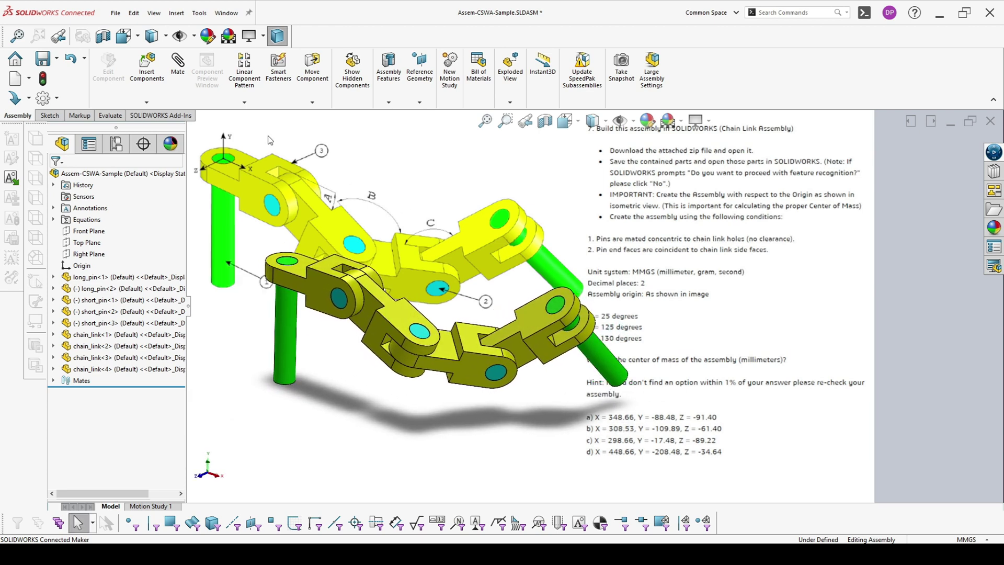
- Rebuild the assembly and evaluate its mass properties to read the center of mass coordinates relative to the default origin
click(109, 115)
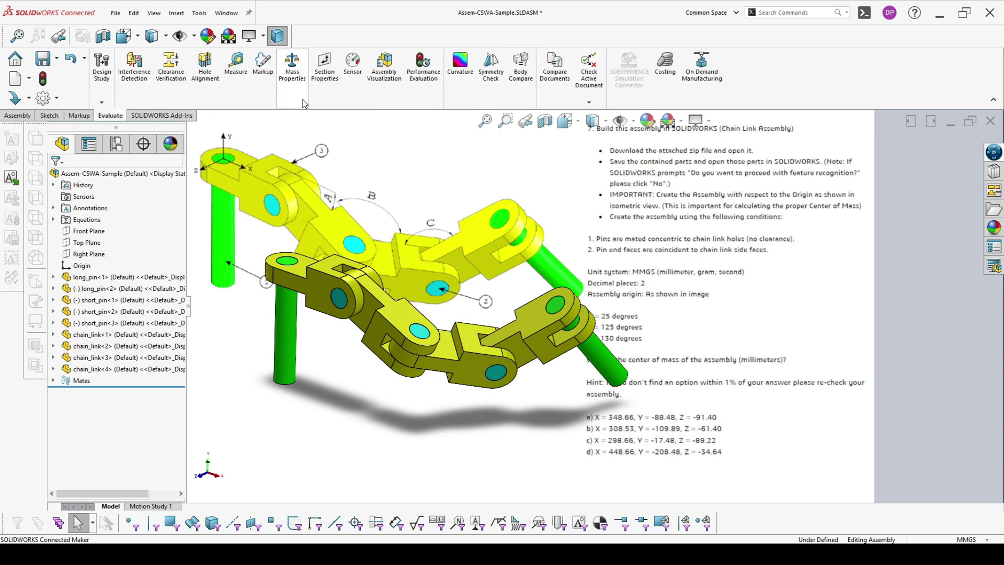
click(291, 74)
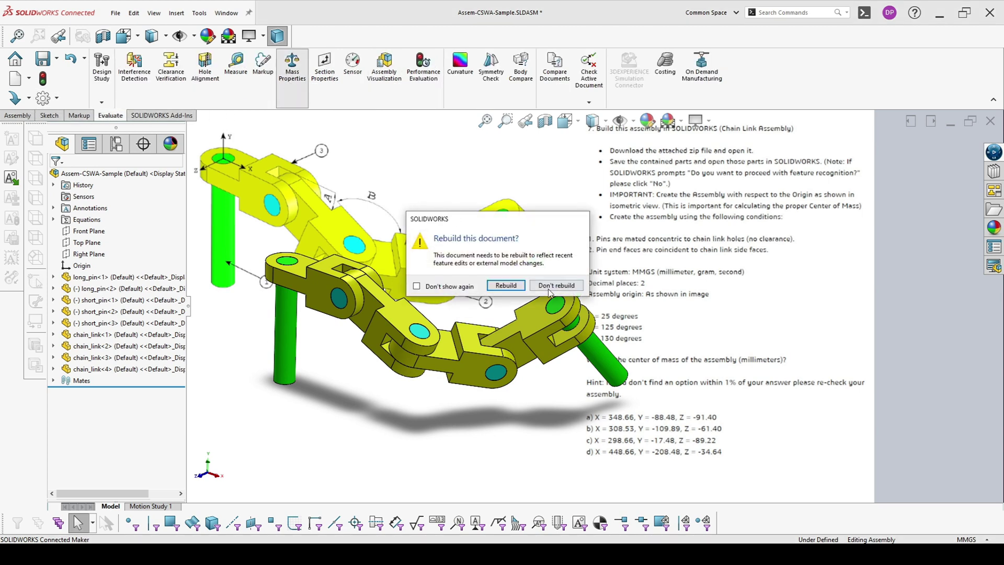
click(505, 285)
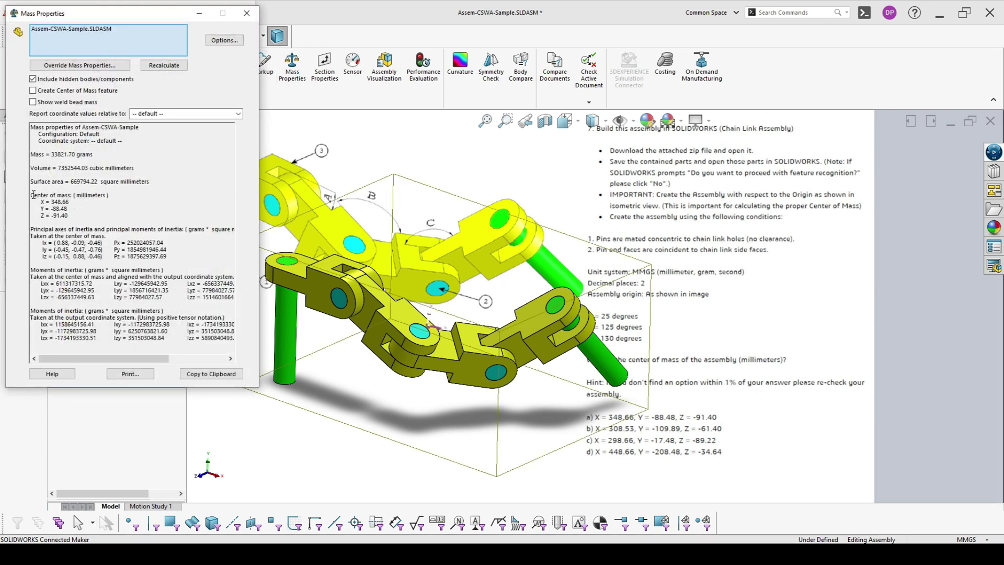
drag(32, 194, 74, 216)
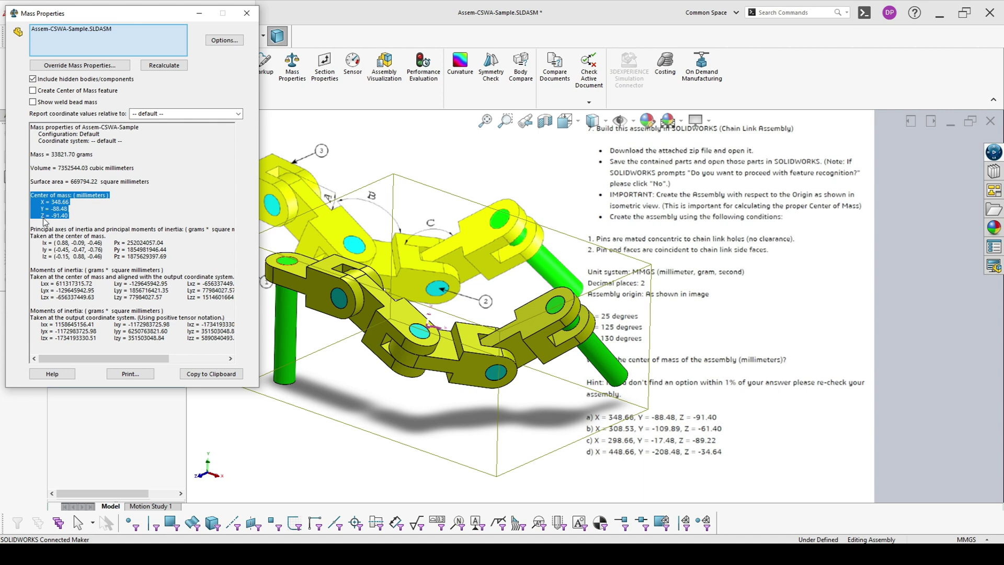
click(52, 206)
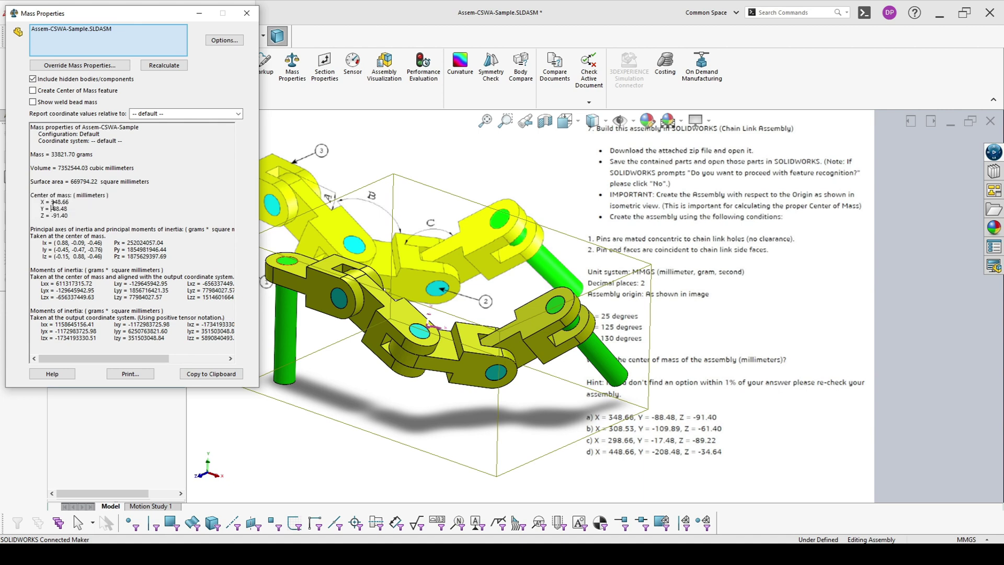
click(247, 13)
click(444, 542)
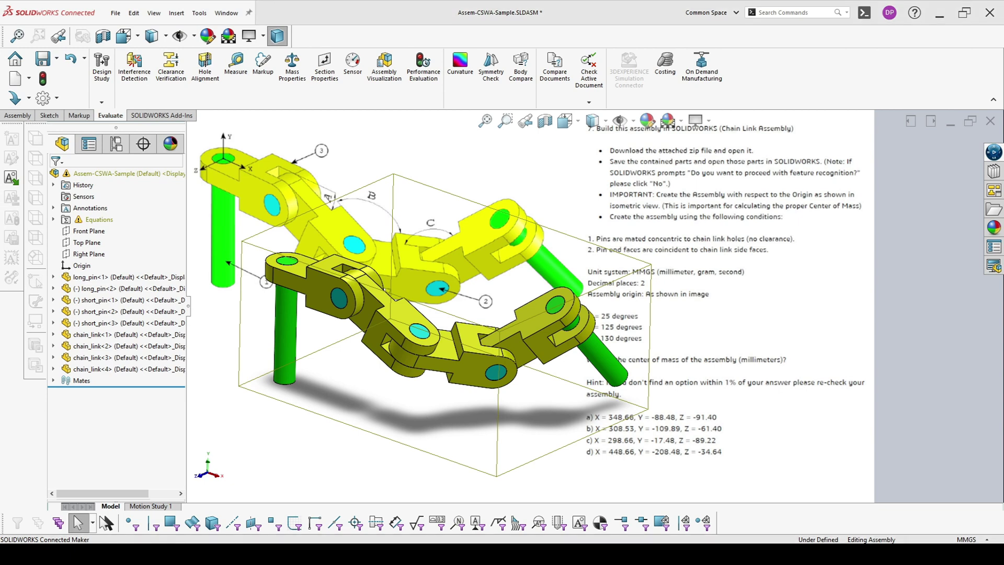